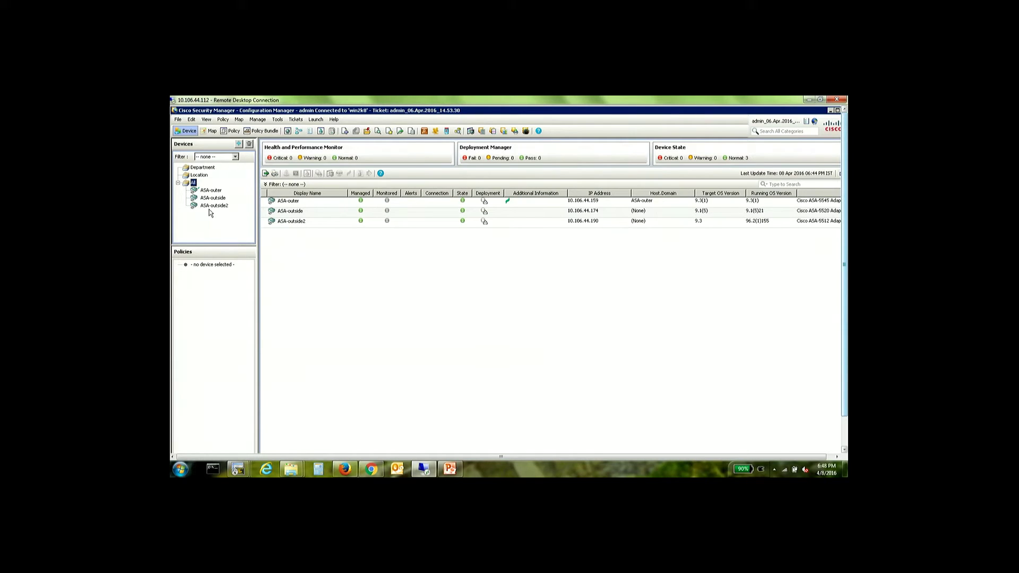
Expand the Firewall policy types and select Access Rules (Unified), which has no policies yet.
mouse_move(210, 210)
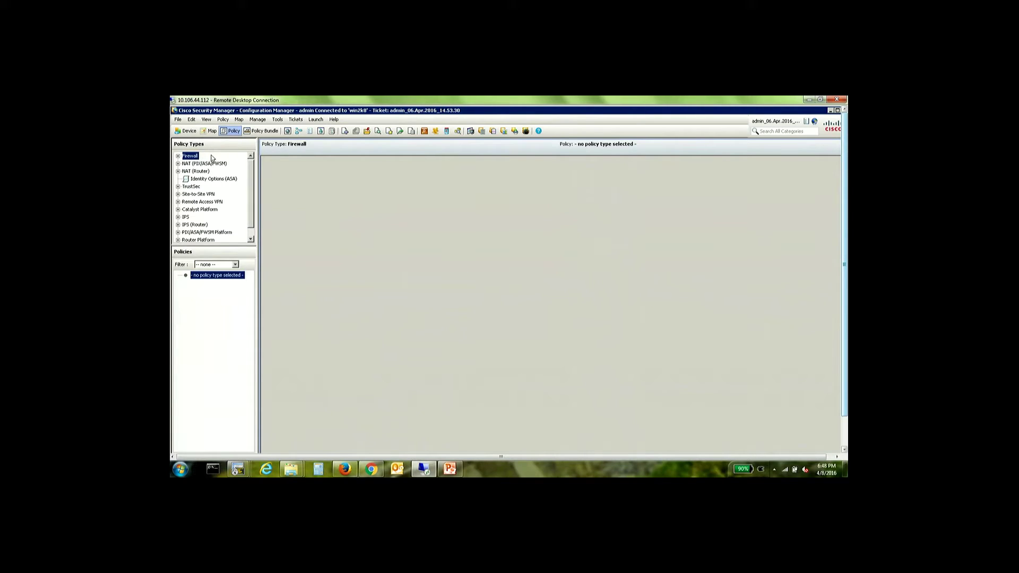
left_click(178, 164)
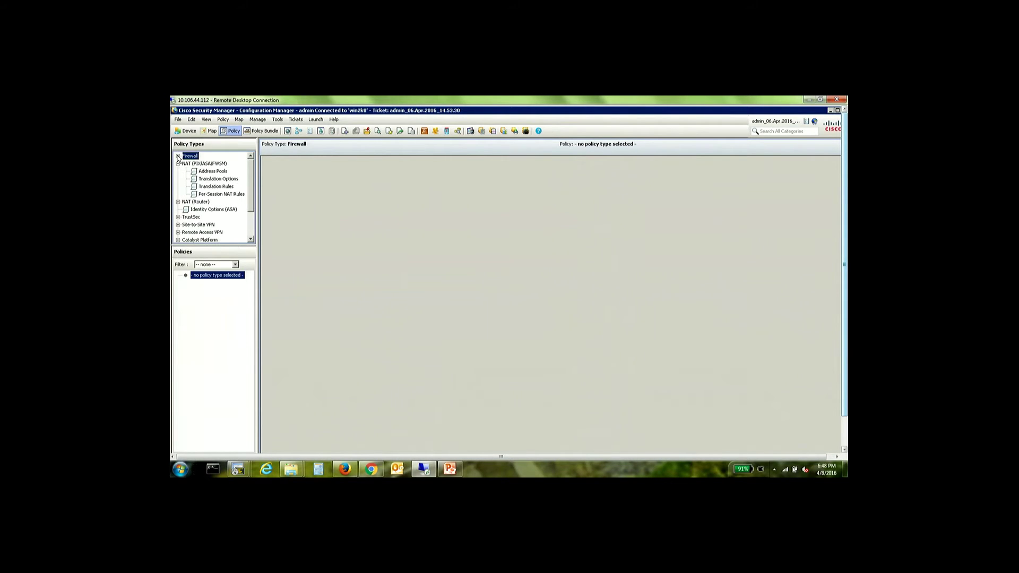
left_click(178, 165)
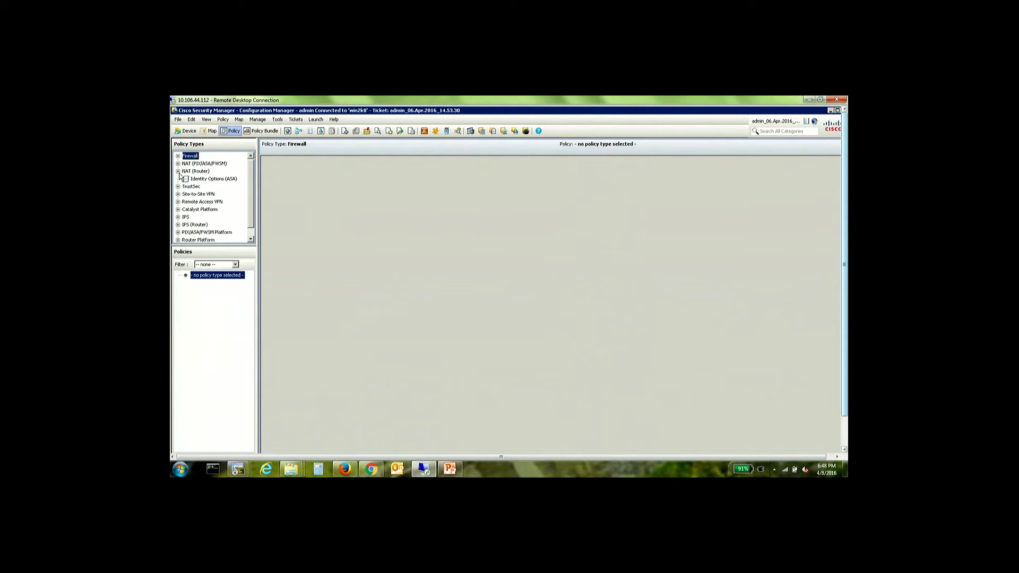
left_click(179, 157)
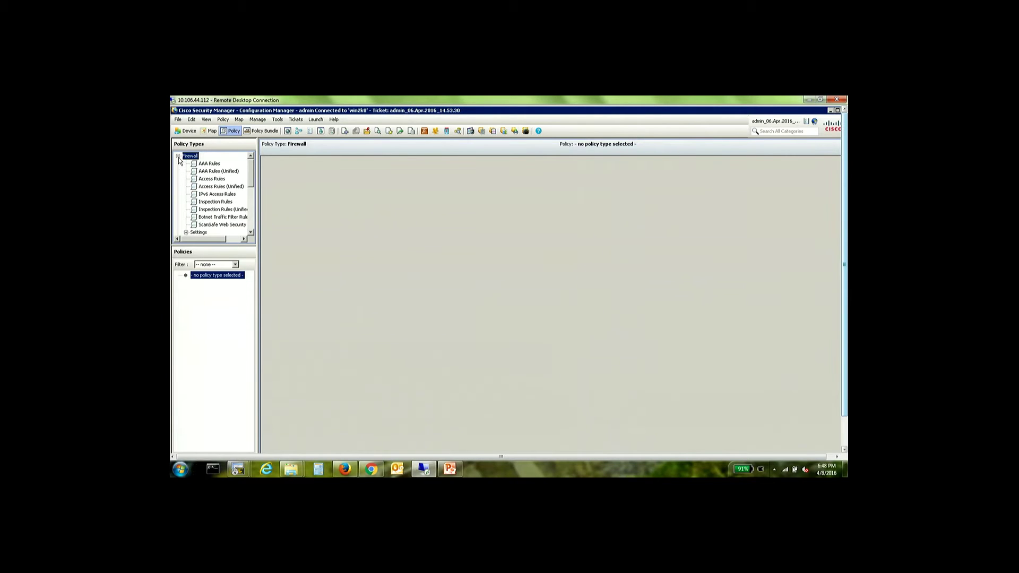
left_click(219, 187)
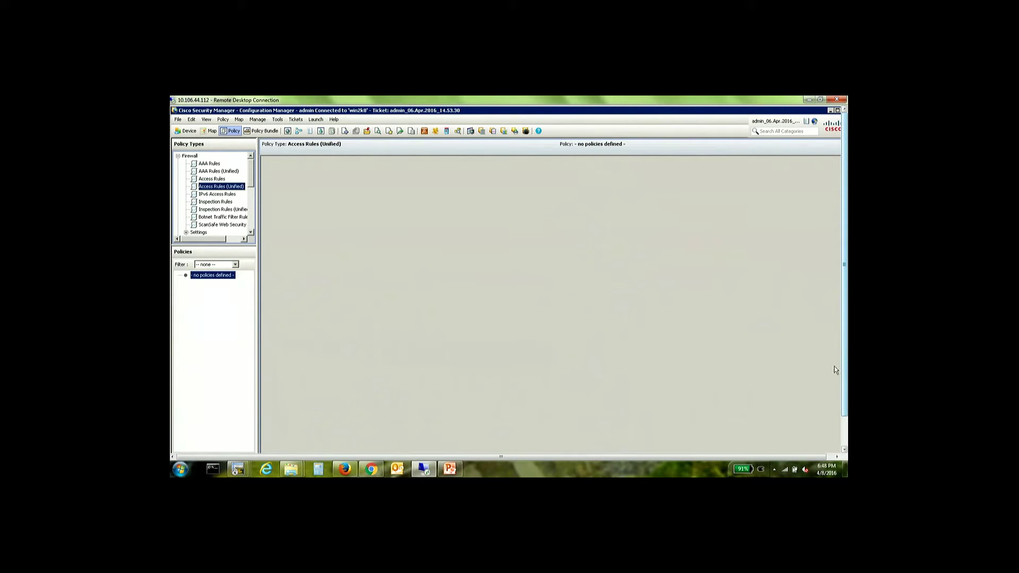
left_click_drag(844, 372, 846, 399)
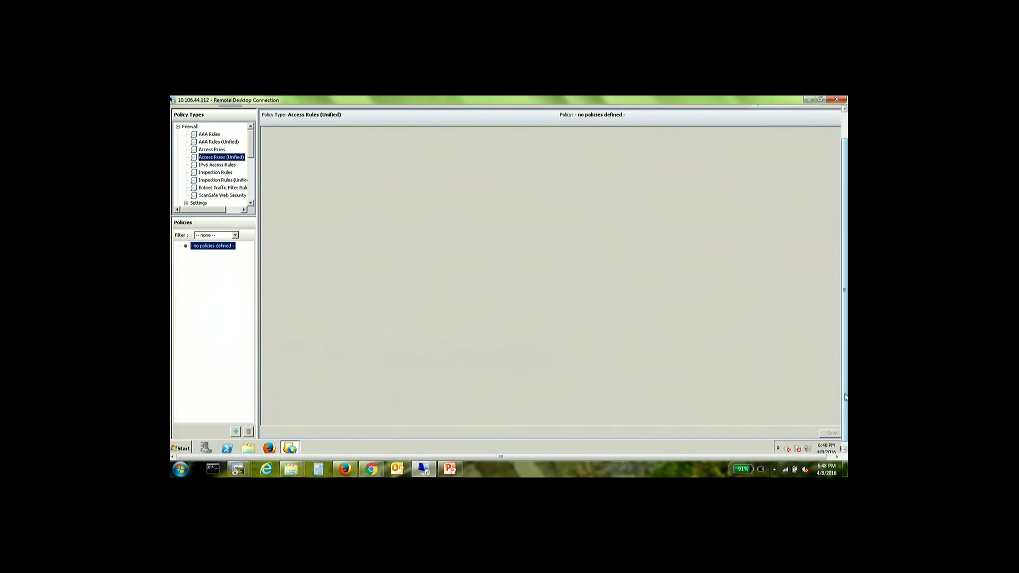
Add a new shared policy named ACL_share under Policies.
left_click(236, 431)
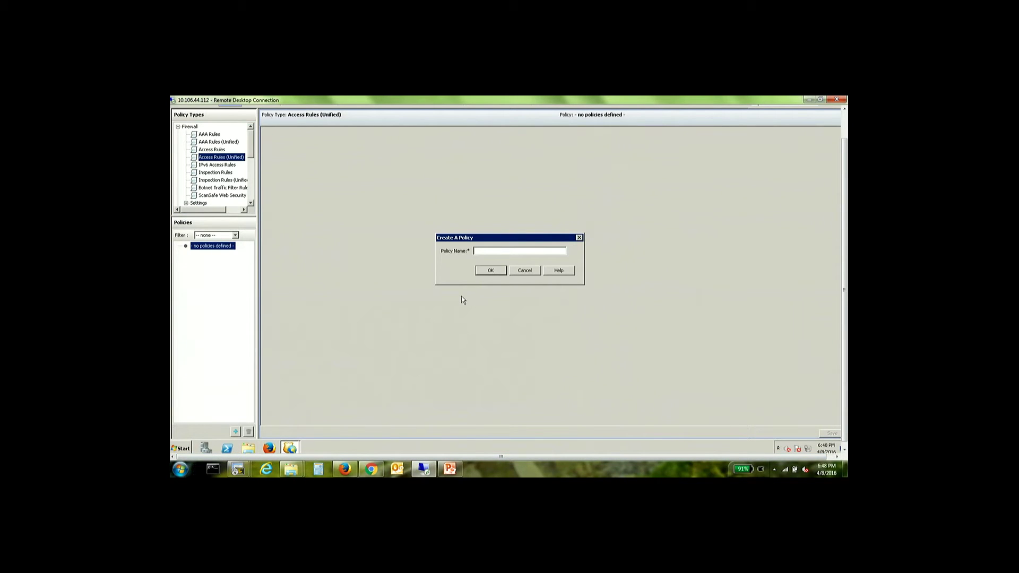
type("ACL_share")
left_click(496, 271)
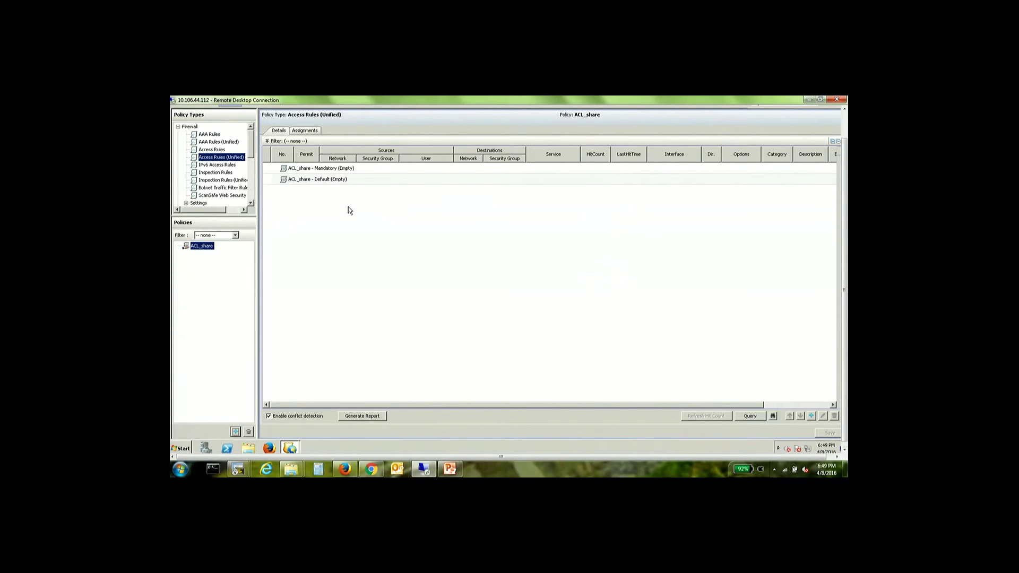
Add a Deny rule with source 2.2.2.0/24 to ACL_share's Mandatory section and choose its interfaces.
left_click(334, 168)
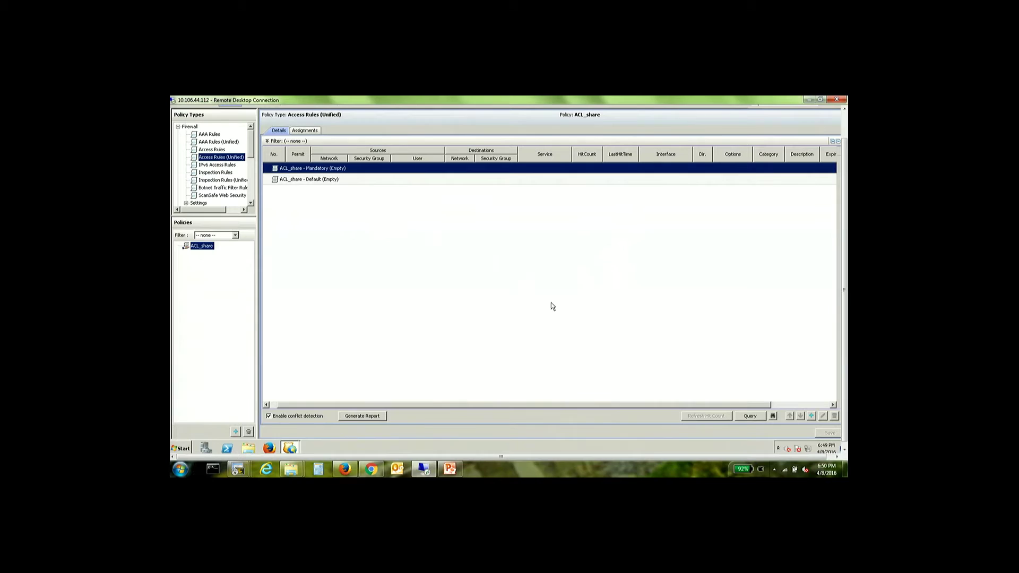
left_click(812, 416)
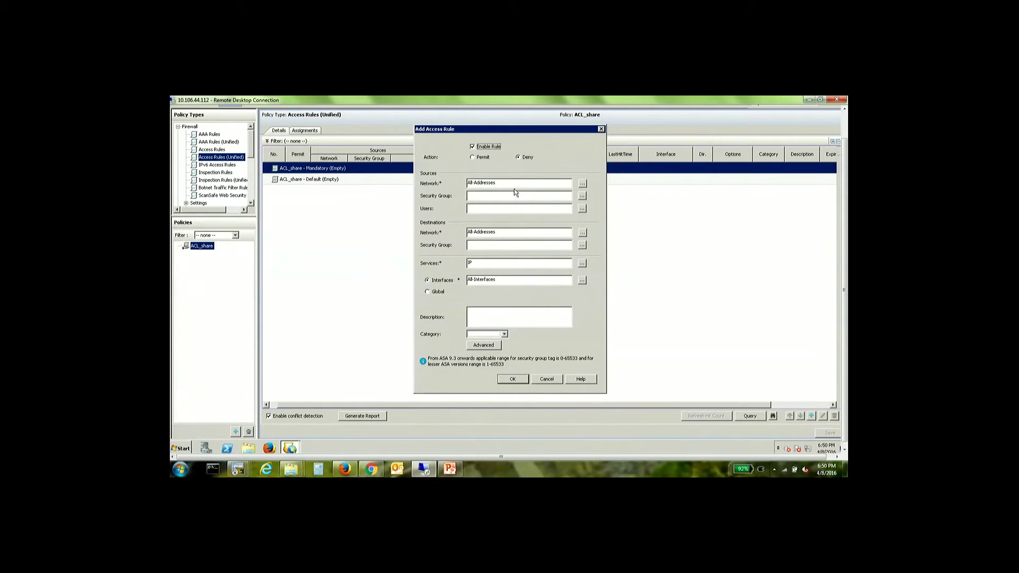
left_click(538, 185)
key("ctrl+a")
type("2.2.2.0/24")
left_click(582, 281)
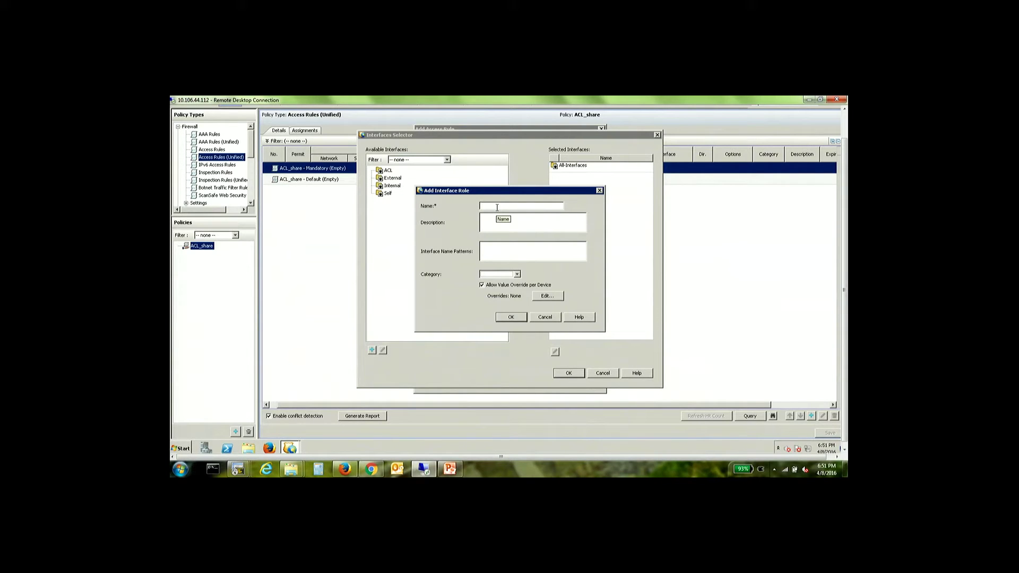
Create interface role Outside-ACL with name pattern outside, accepting the duplicate-parameters warning.
type("Outside")
type("ACL")
left_click(500, 253)
type("outside")
left_click(509, 317)
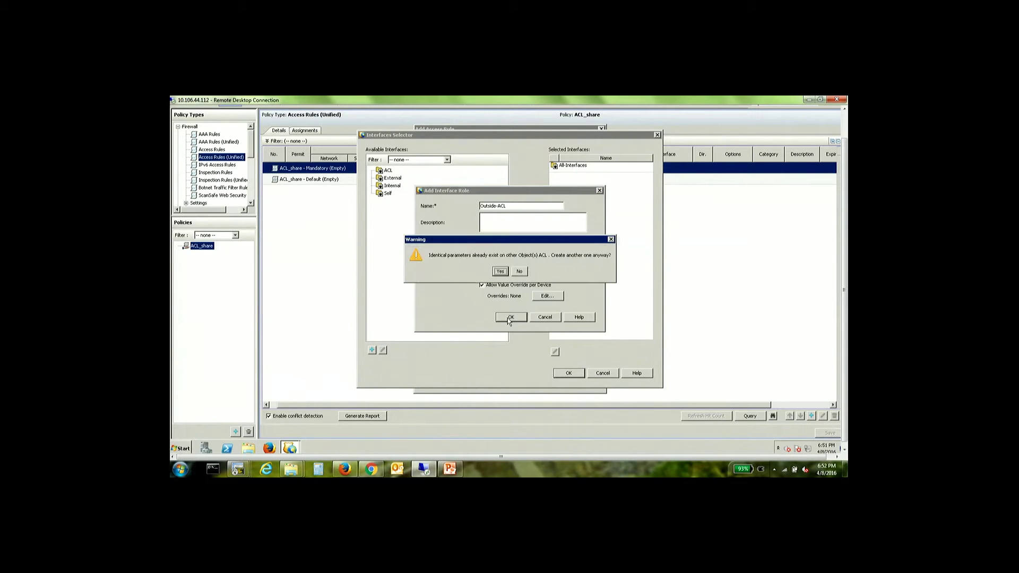
left_click(500, 271)
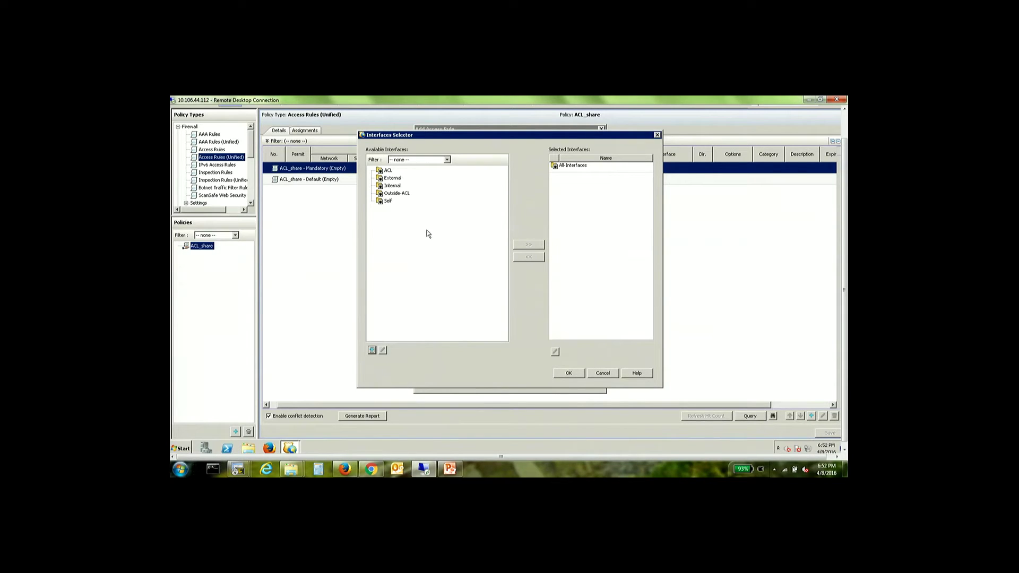
Apply the deny rule to Outside-ACL instead of All-Interfaces and finish adding it.
double_click(396, 193)
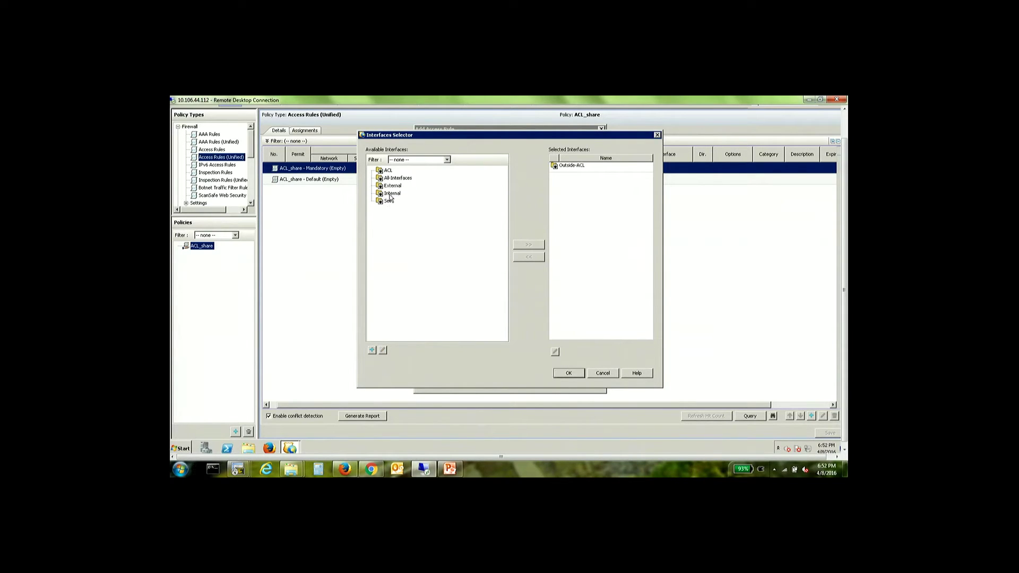
left_click(575, 376)
left_click(515, 381)
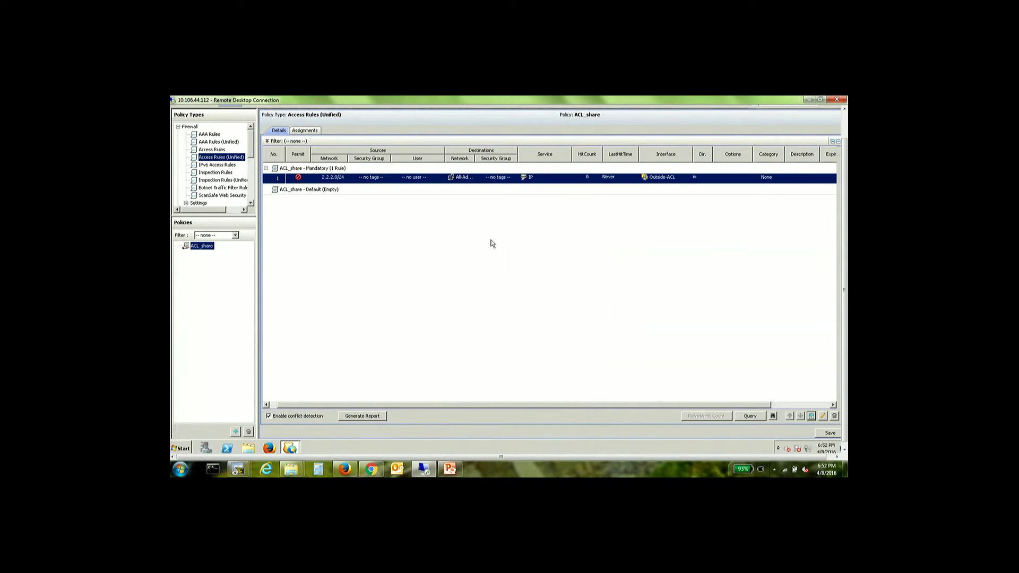
Save the rule and assign ACL_share to ASA-outside and ASA-outside2, acknowledging the pre-NAT warning.
left_click(302, 130)
key("Return")
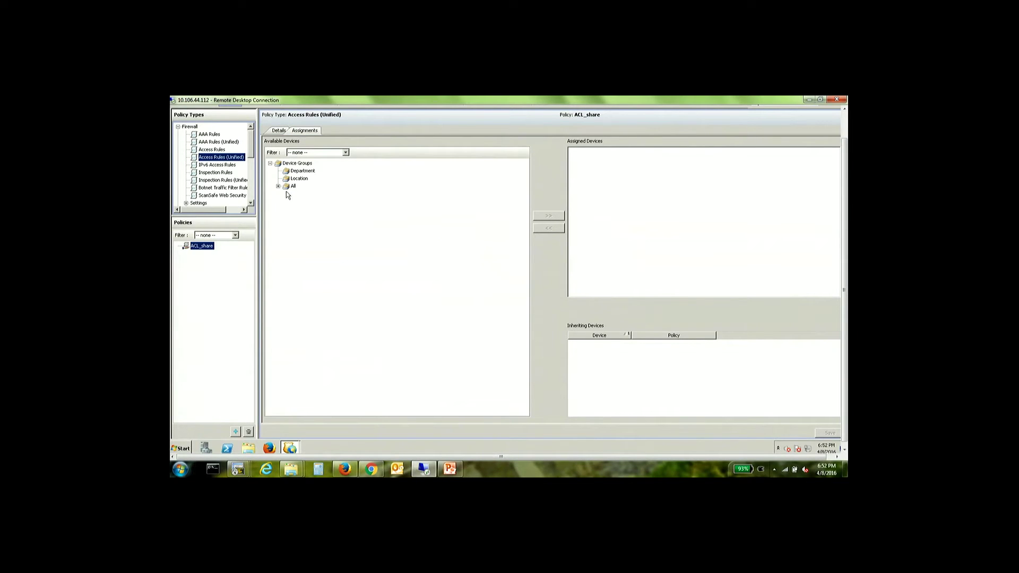
left_click(278, 187)
left_click(316, 202)
left_click(317, 209, "shift")
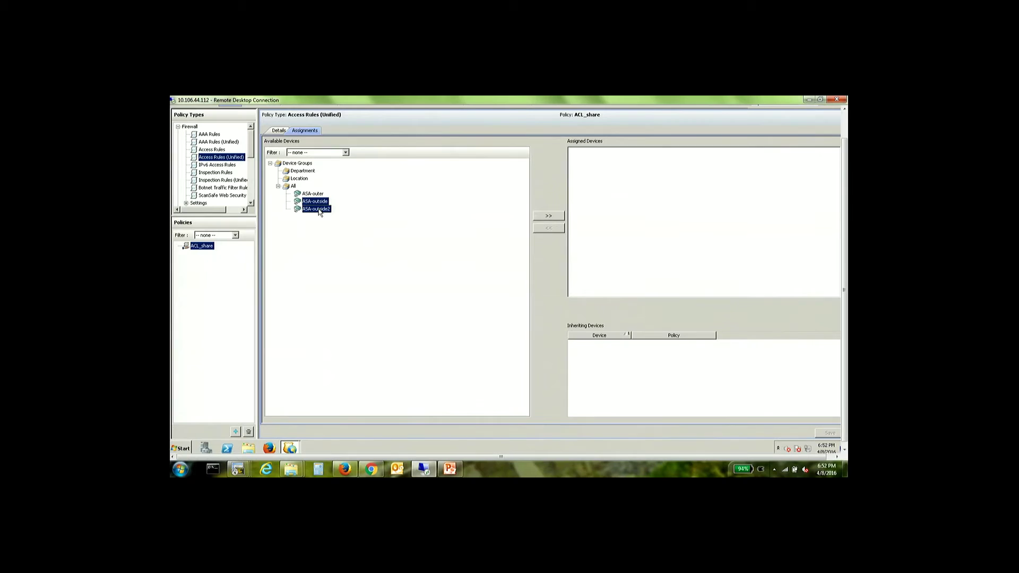
left_click(549, 216)
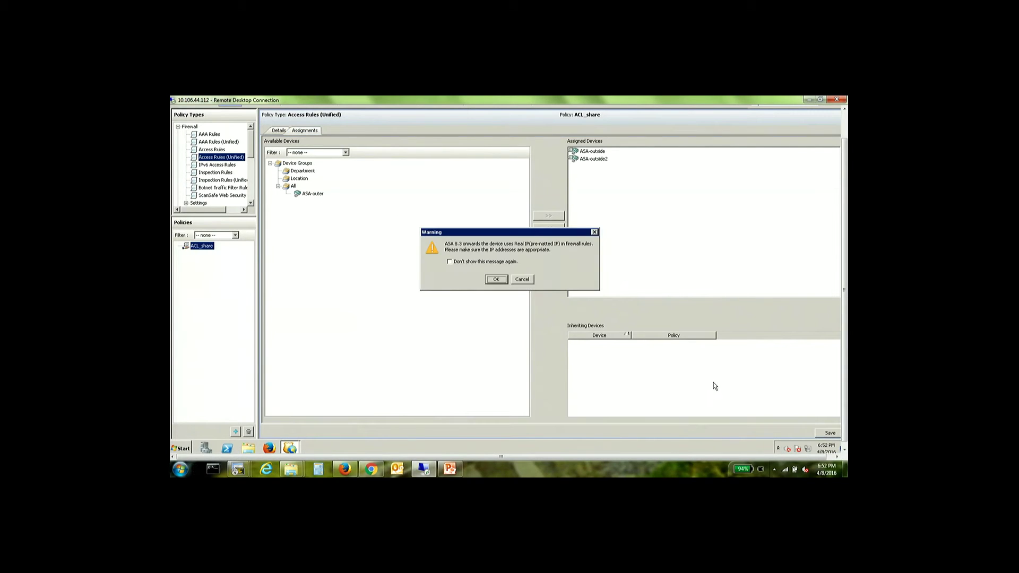
left_click(497, 280)
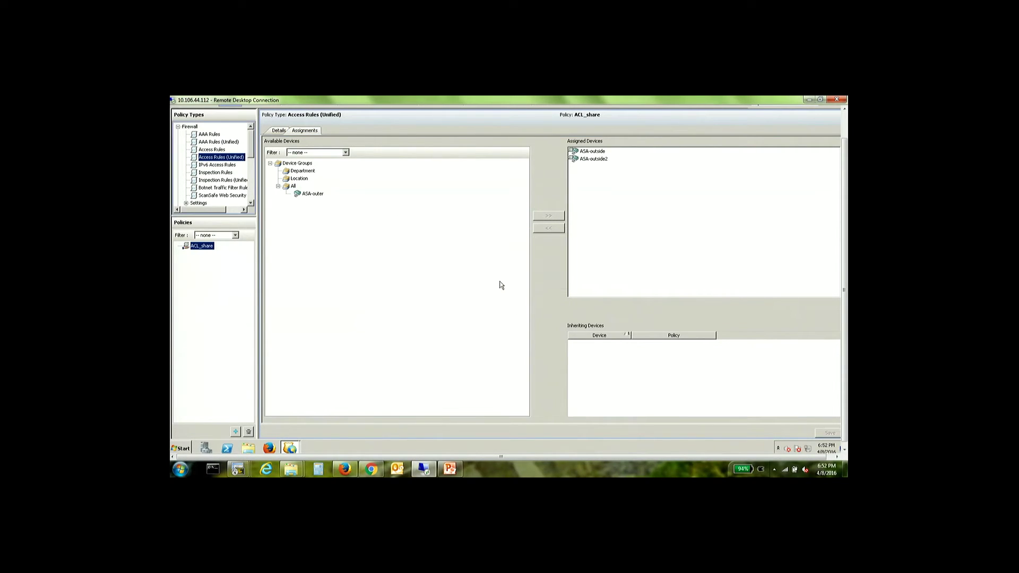
left_click(590, 152)
left_click(594, 159)
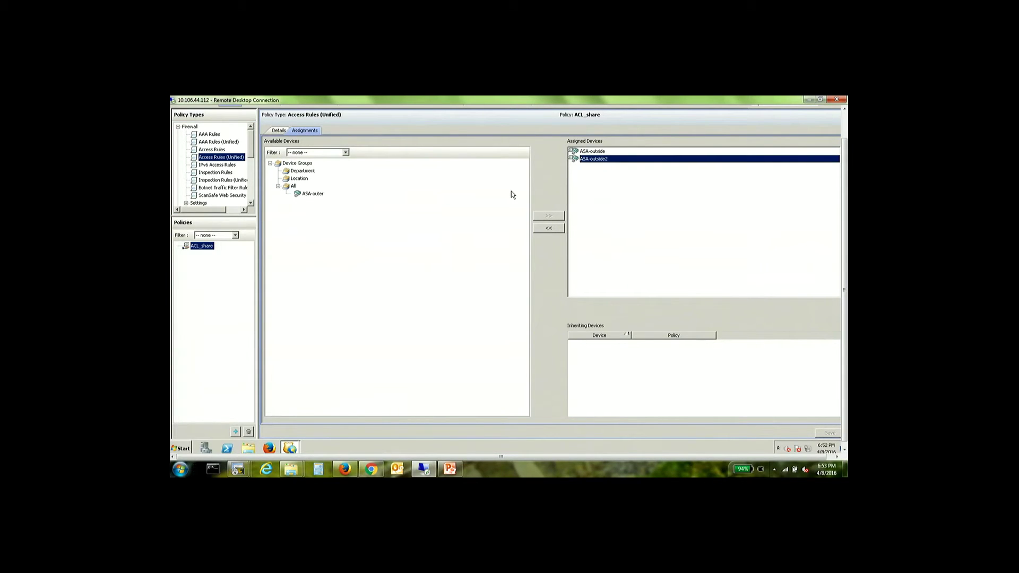
Start File > Deploy, submitting the changes, accepting the validation result, and submitting the ticket without comment.
left_click(178, 107)
left_click(215, 182)
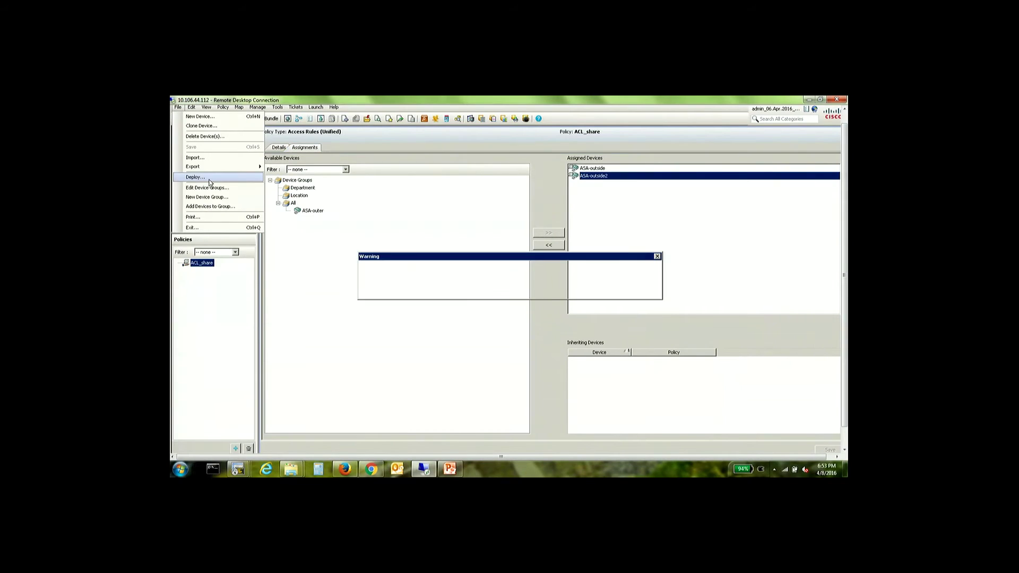
left_click(484, 290)
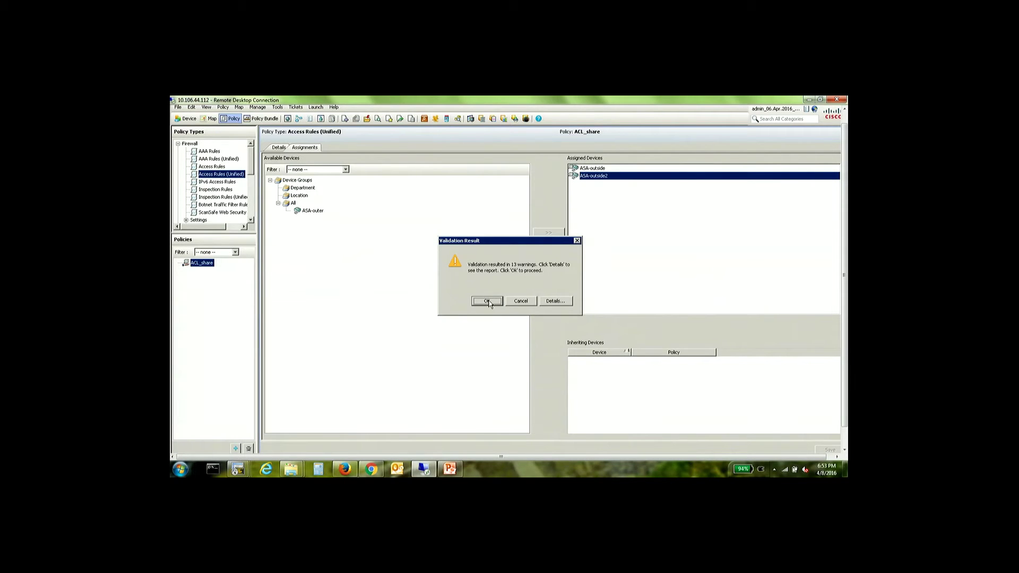
left_click(487, 301)
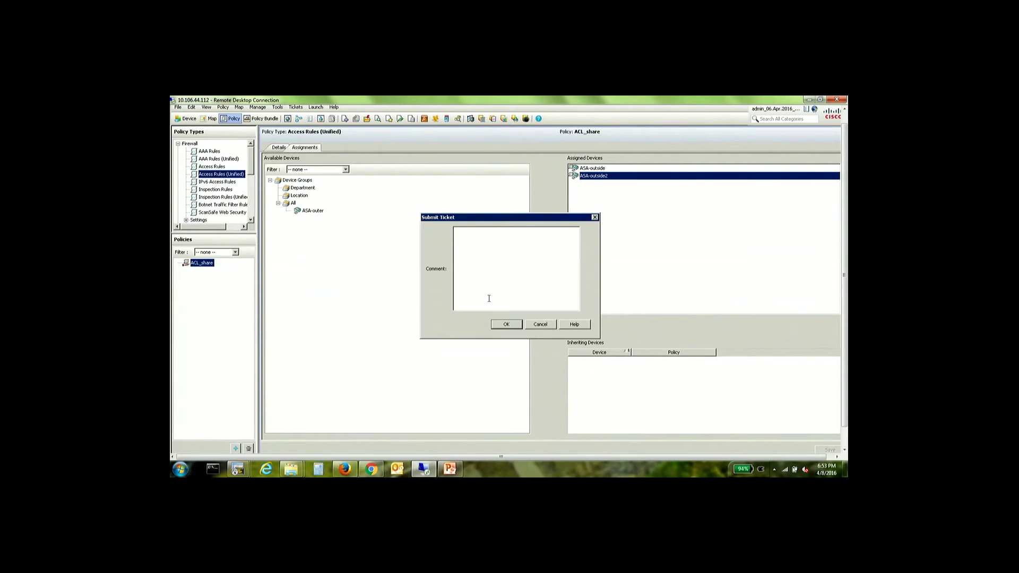
left_click(508, 326)
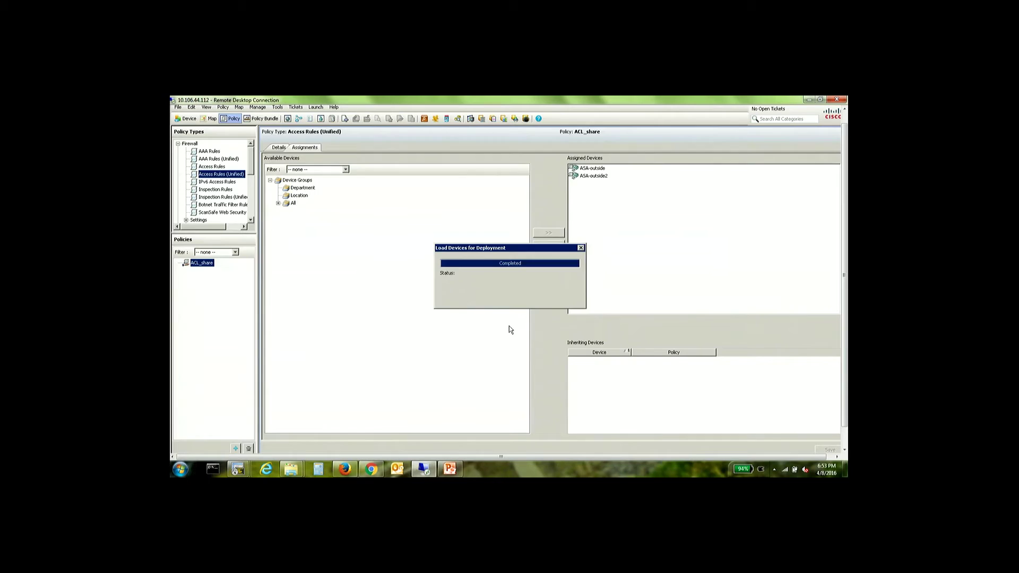
Exclude ASA-outer from deployment and preview the configuration for ASA-outside.
left_click(385, 175)
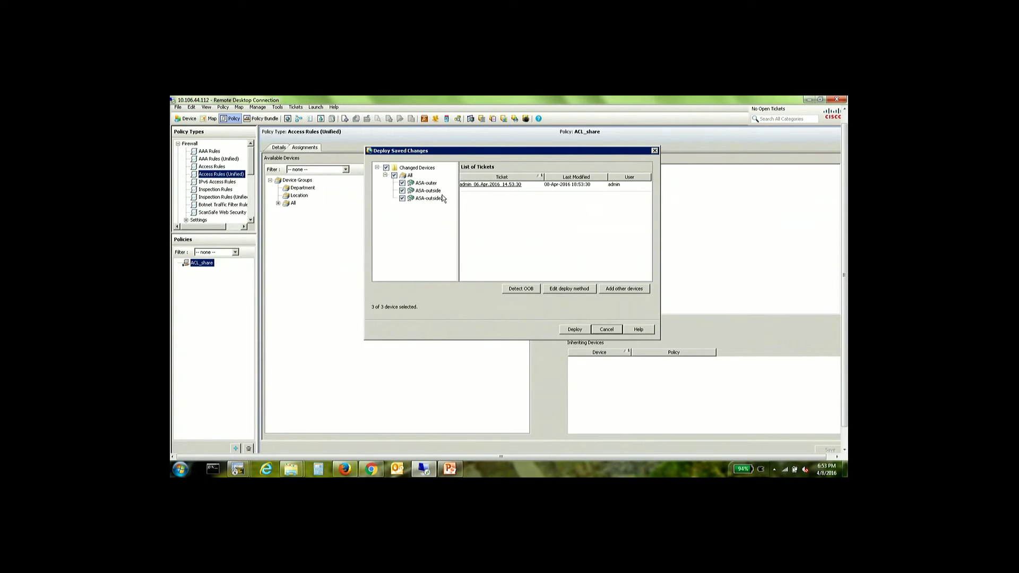
left_click(402, 183)
left_click(403, 190)
right_click(441, 191)
left_click(457, 195)
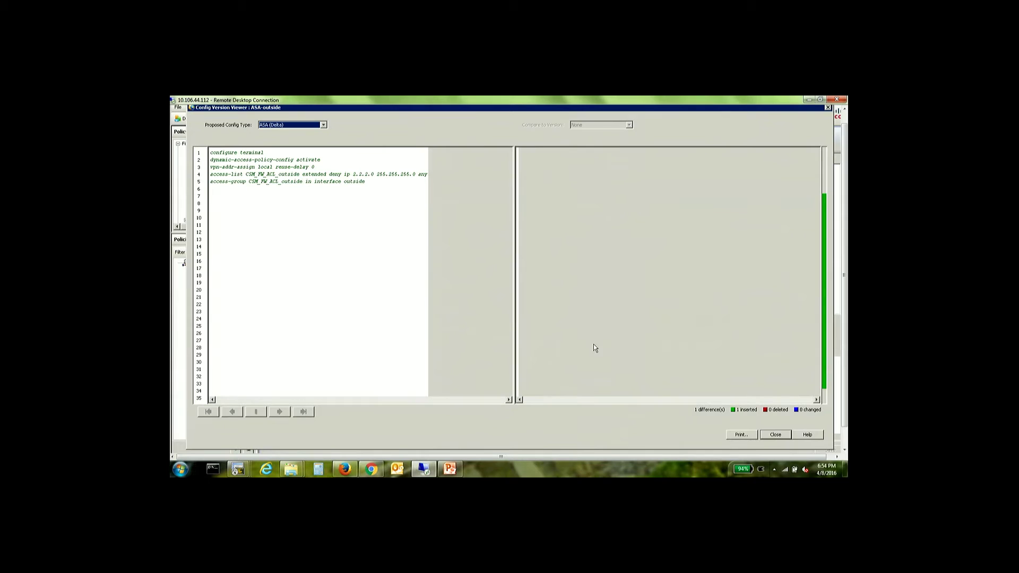
left_click(775, 435)
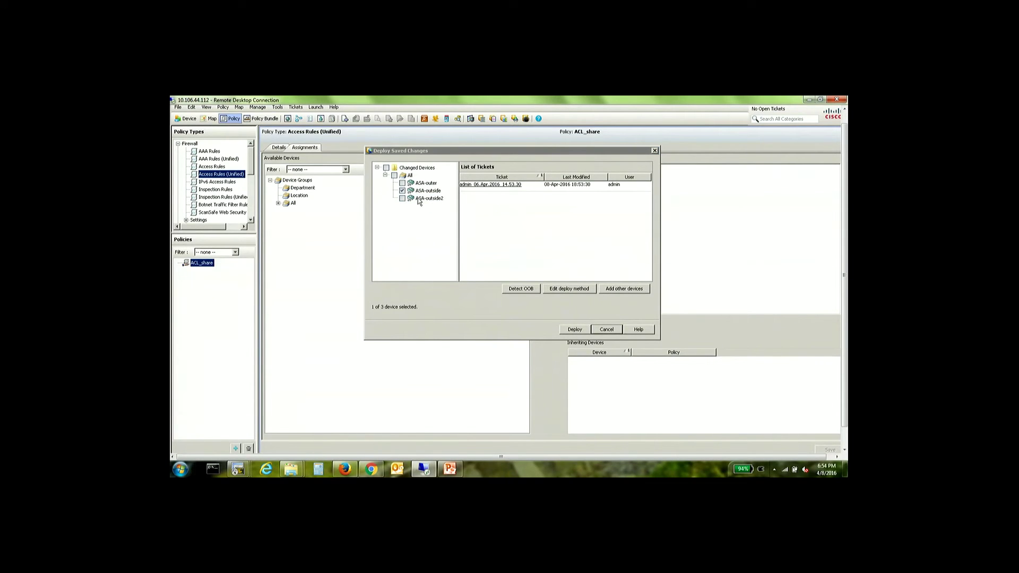
Preview ASA-outside2's configuration, then deploy to ASA-outside and ASA-outside2.
double_click(404, 200)
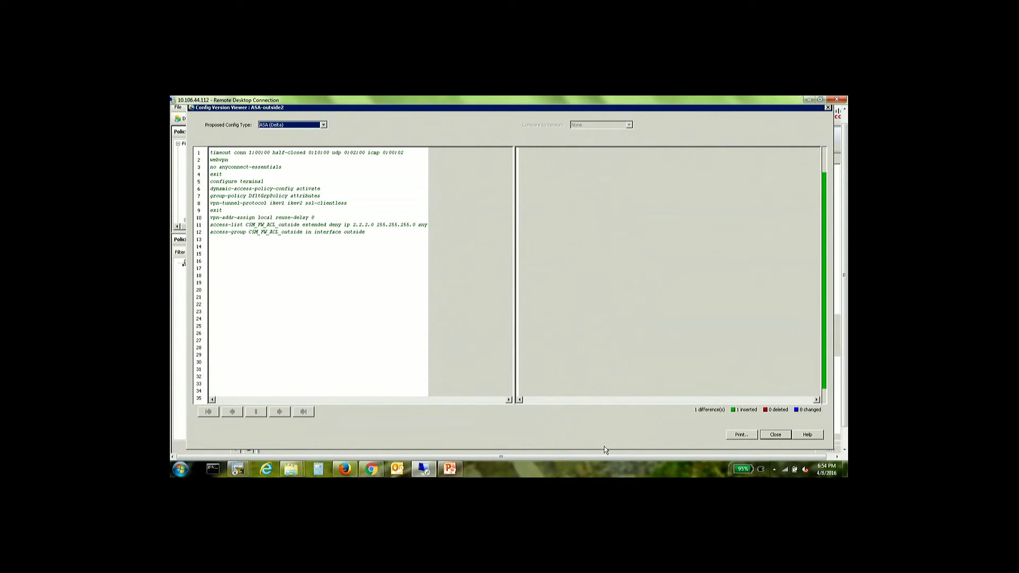
left_click(775, 434)
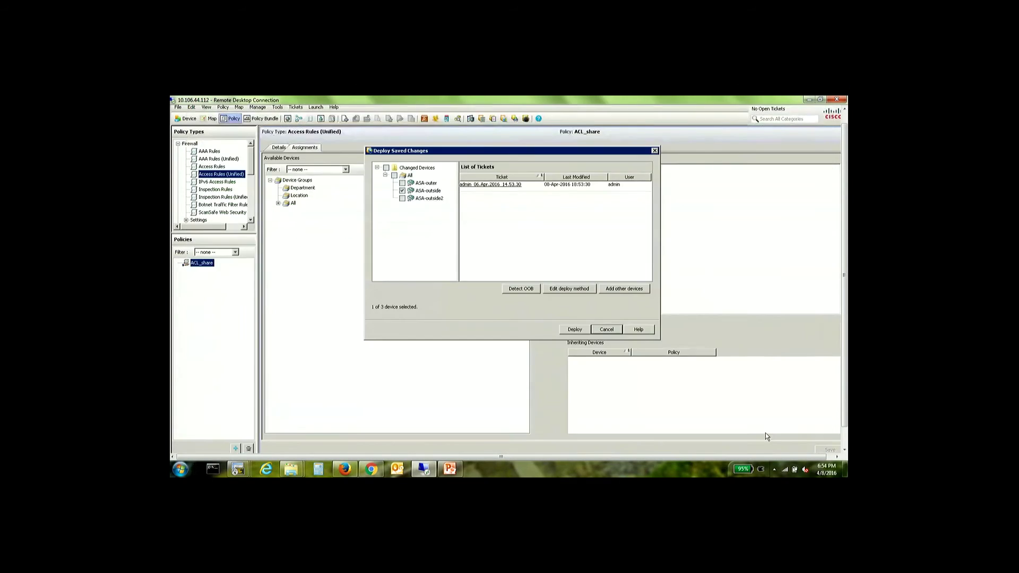
left_click(403, 199)
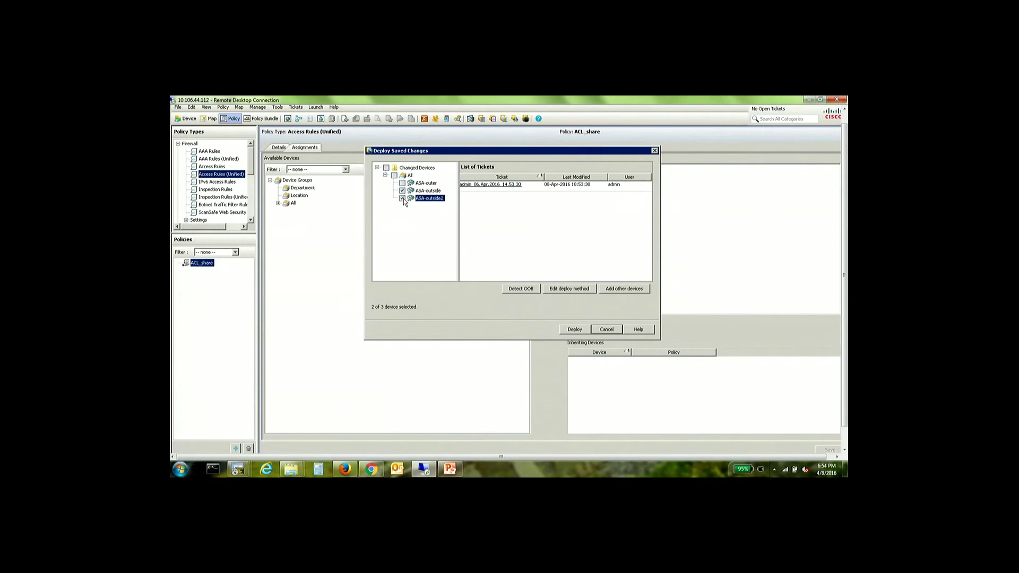
left_click(573, 329)
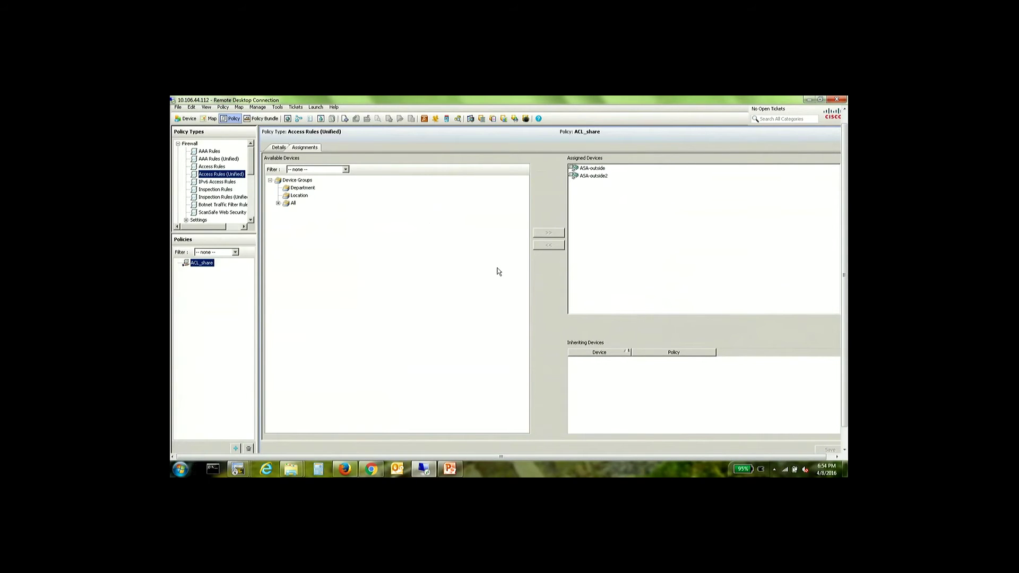
Let the deployment job run, then switch to the SecureCRT window.
mouse_move(238, 469)
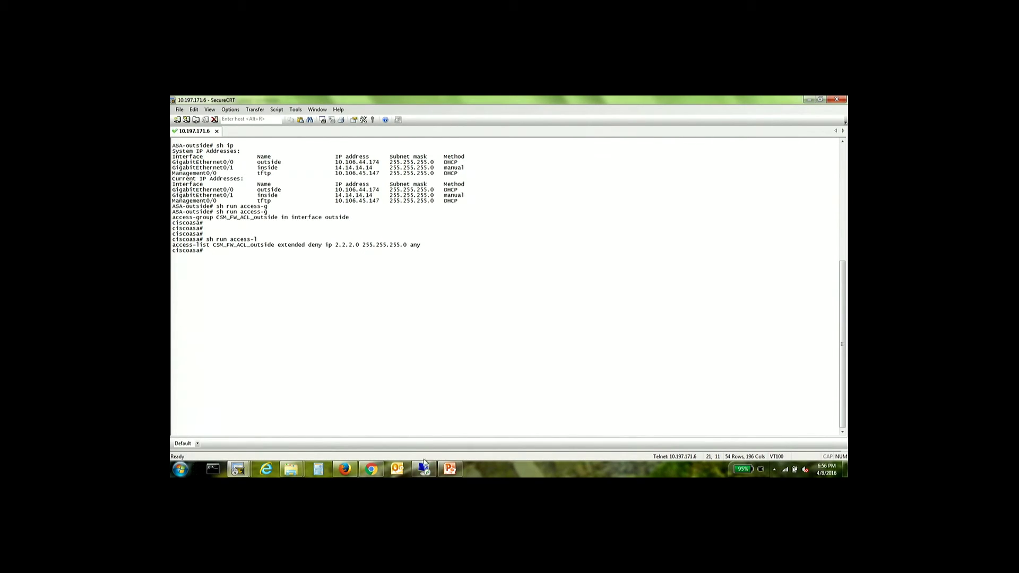
Return from SecureCRT to Cisco Security Manager's deployment status after verifying the ACL.
left_click(419, 470)
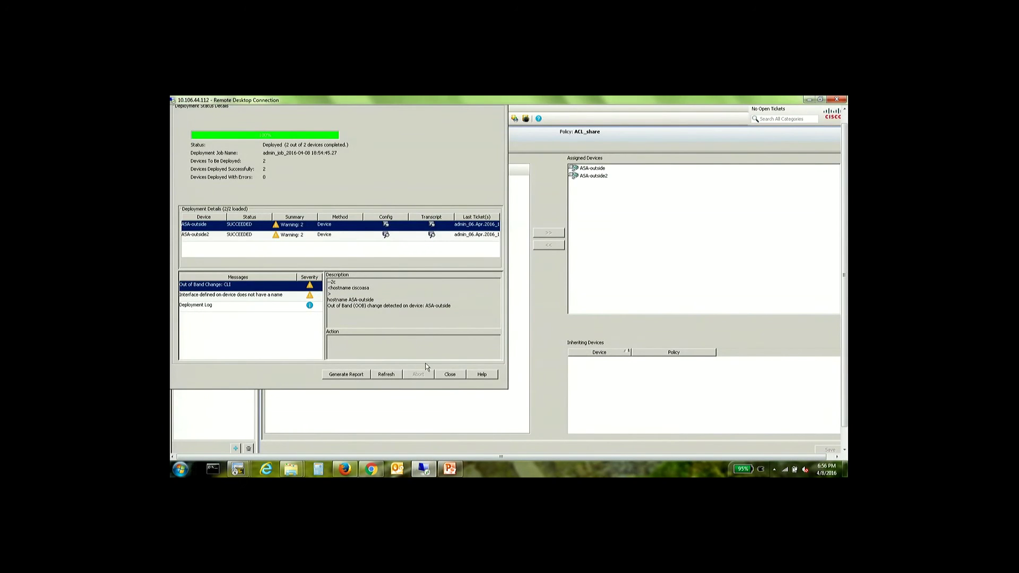
Dismiss the deployment status and view ASA-outer's Access Rules (Unified), which have no policy assigned.
left_click(444, 373)
left_click(186, 118)
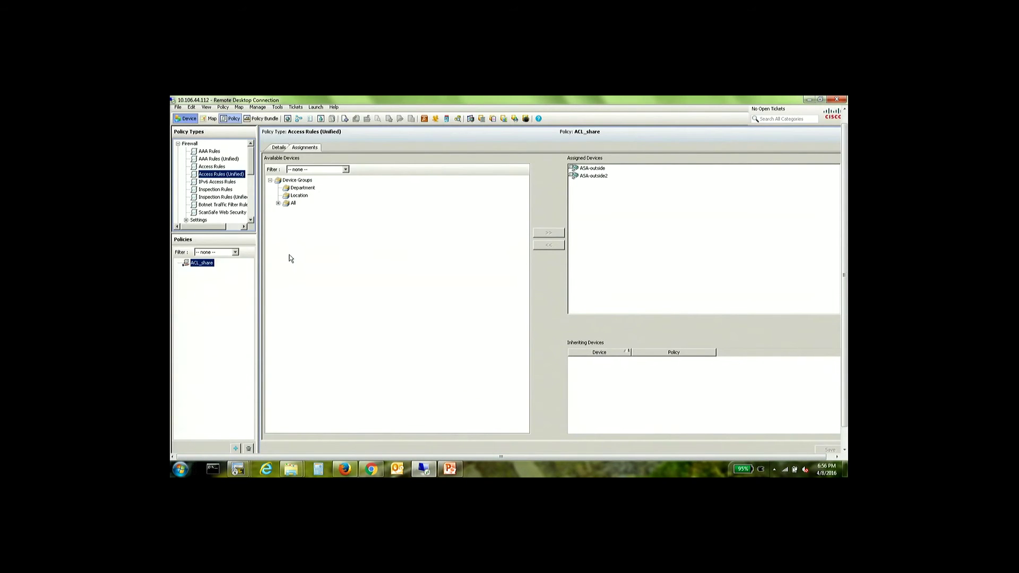
left_click(211, 178)
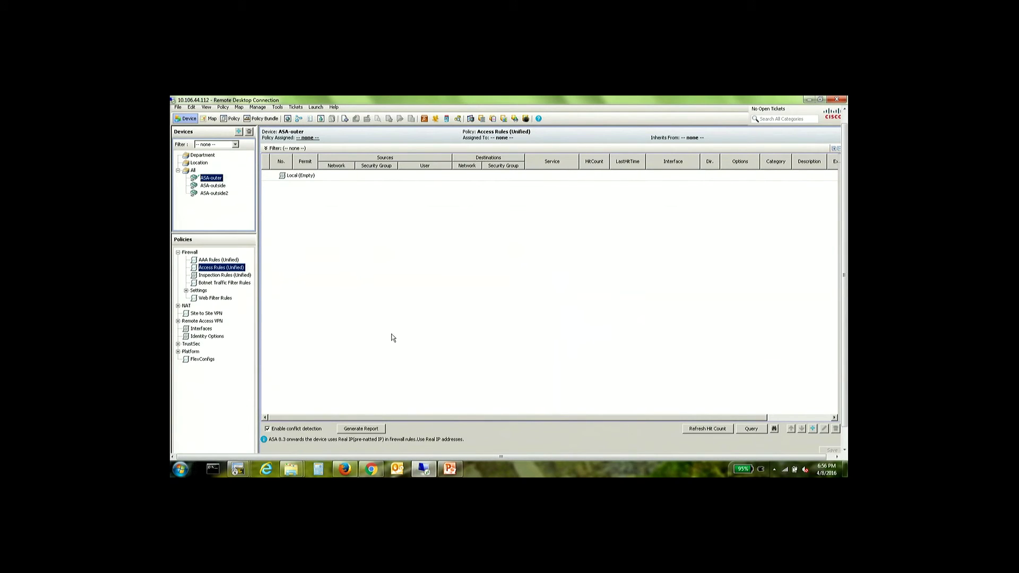
left_click(243, 470)
Run 'sh ip' in the 10.197.171.5 ASA-outer SecureCRT session to list interface addresses.
left_click(229, 429)
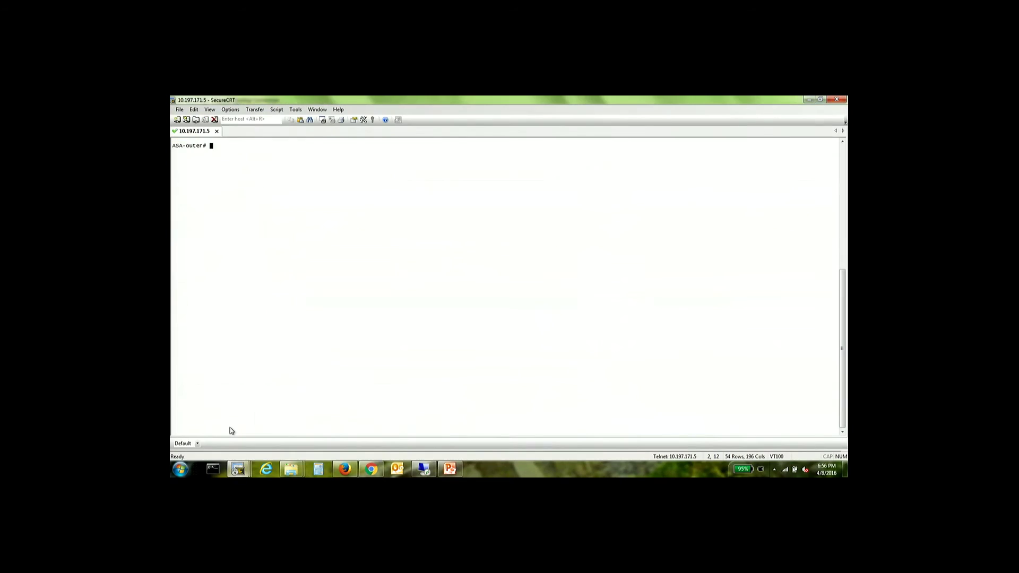
type("sh ip")
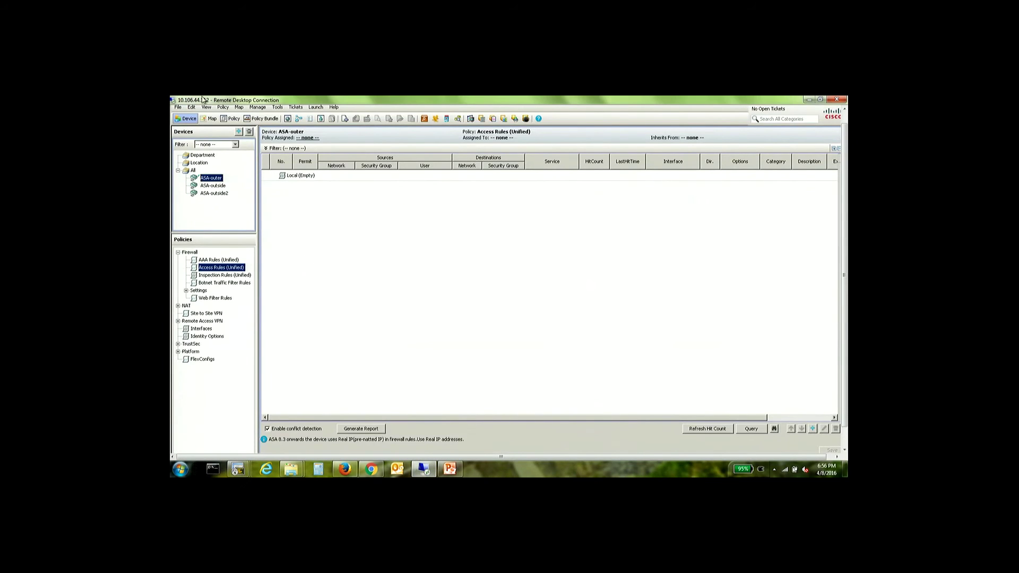
Show the ACL_share rules and create the suggested ticket to allow editing rule 1.
left_click(232, 119)
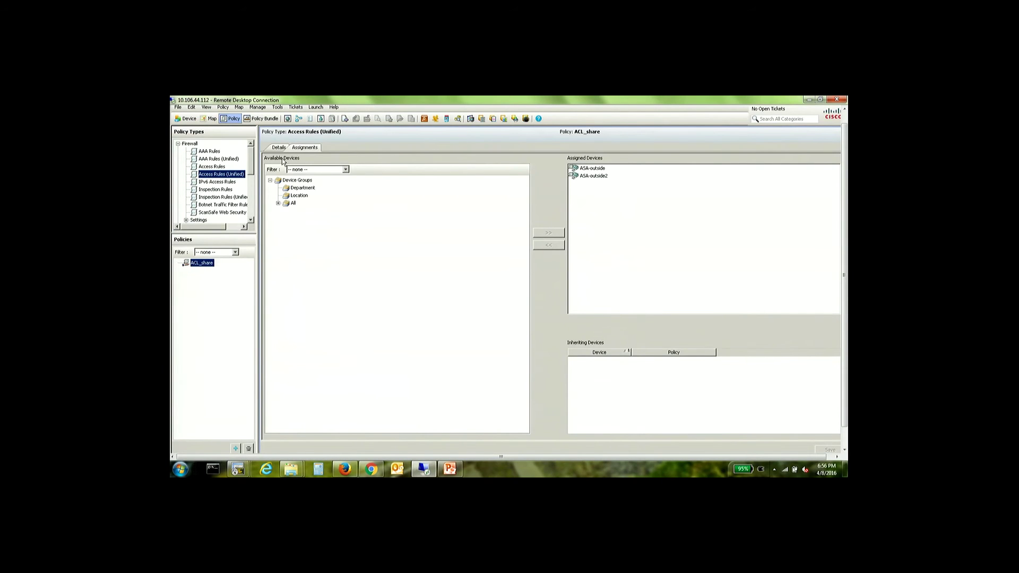
left_click(279, 148)
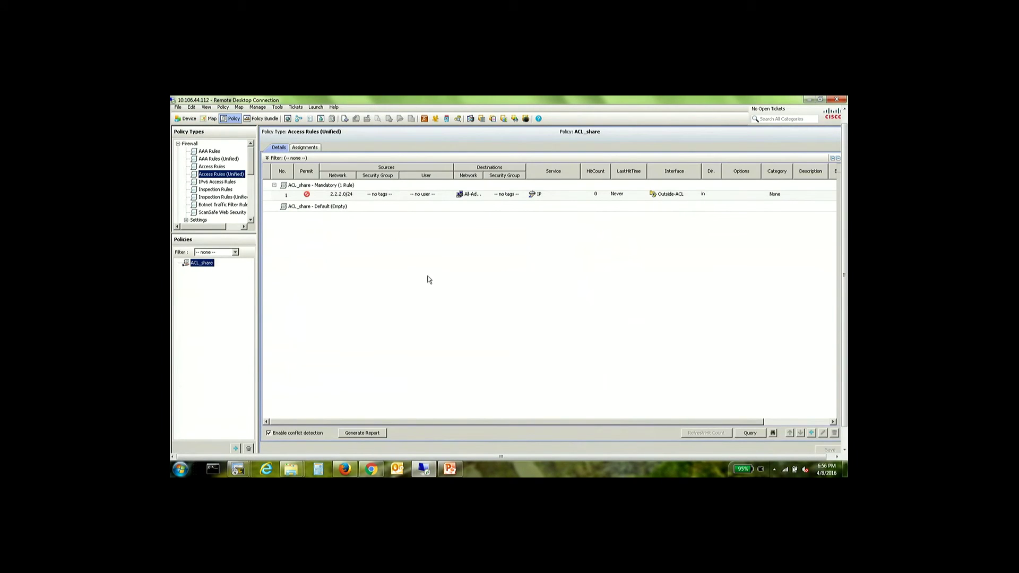
double_click(671, 195)
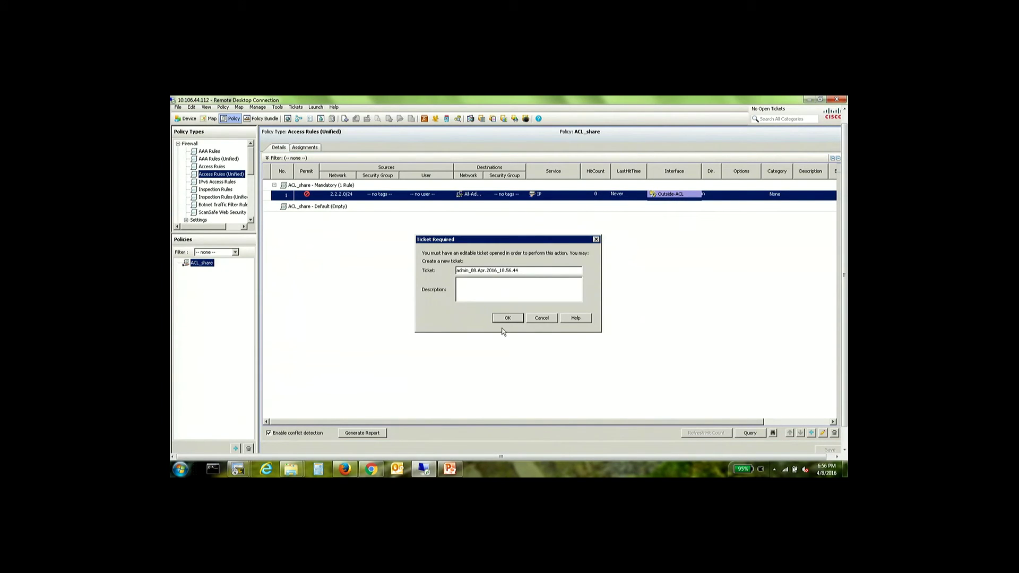
left_click(507, 318)
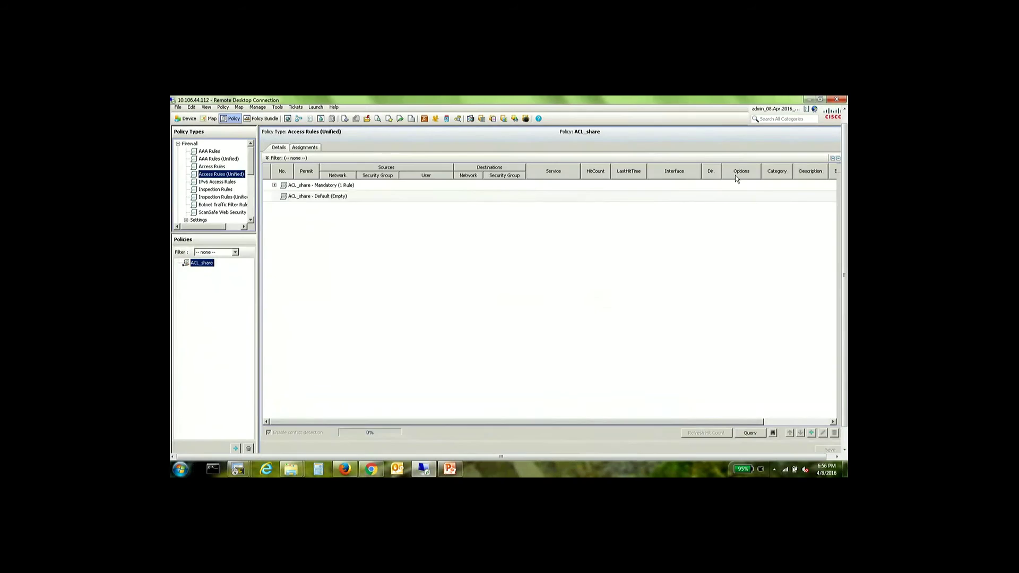
Open the Outside-ACL interface role settings from rule 1's interfaces, leaving the outside pattern unchanged.
double_click(672, 195)
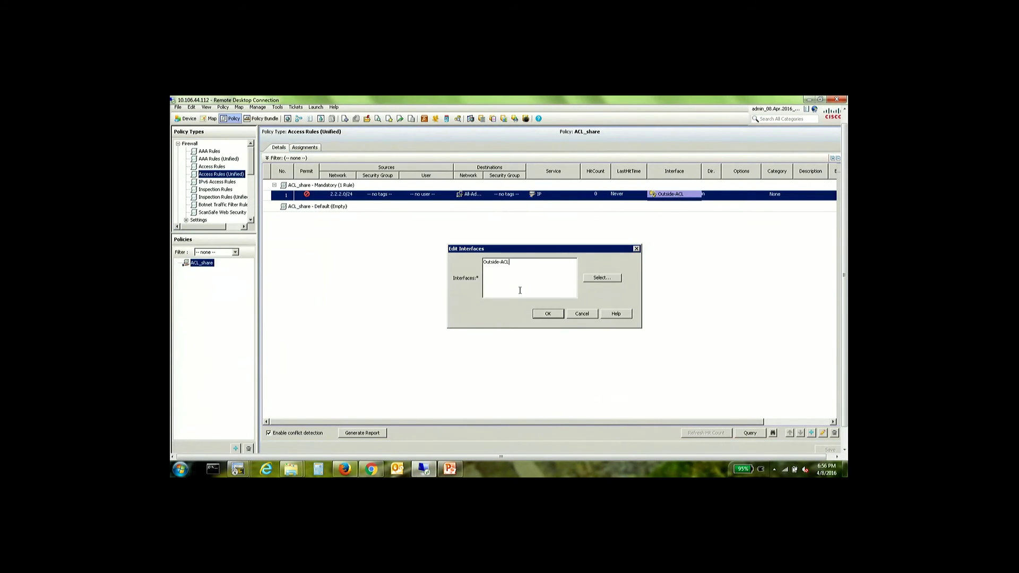
left_click(615, 278)
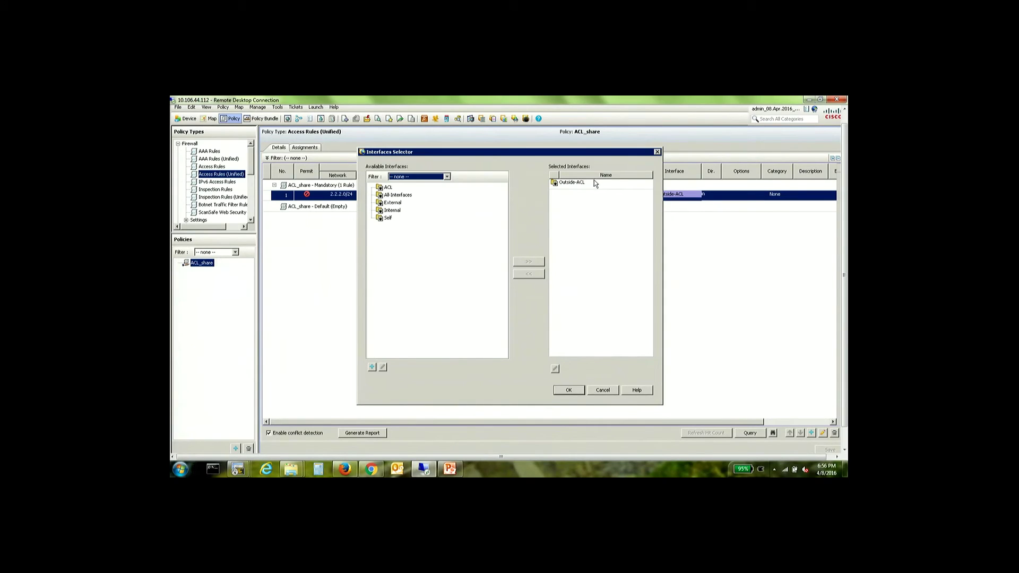
left_click(595, 182)
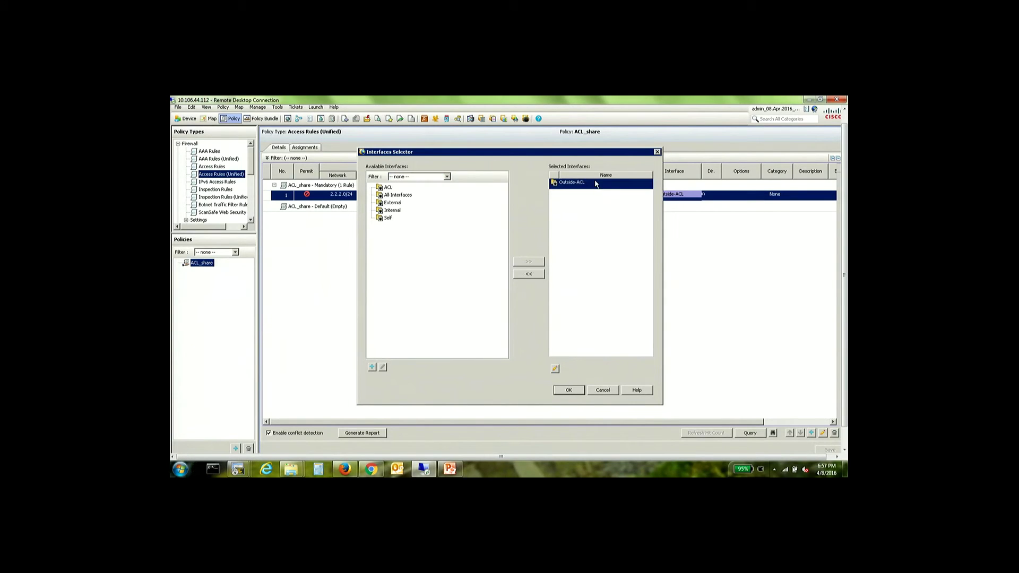
left_click(556, 369)
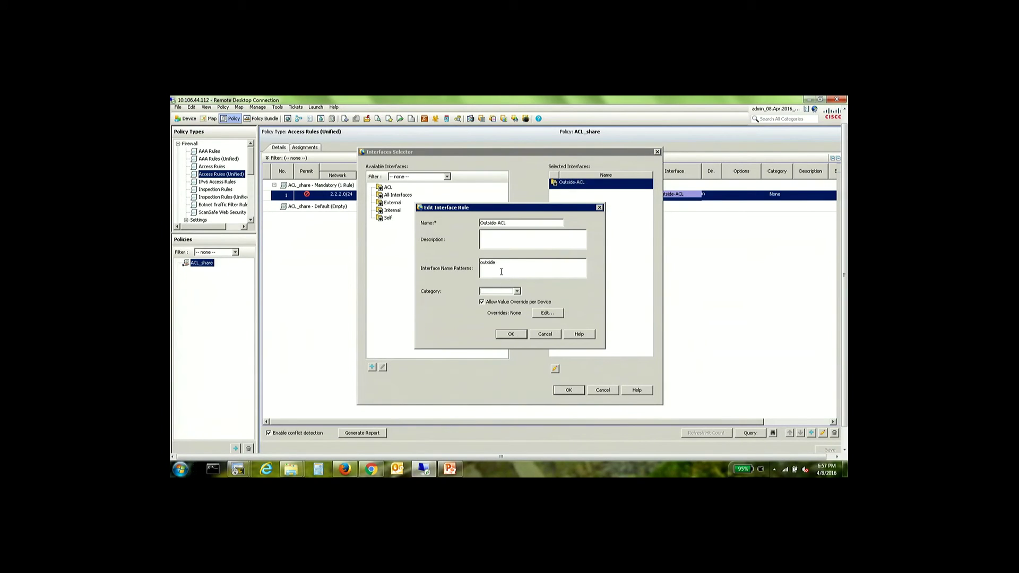
left_click_drag(499, 263, 480, 263)
left_click(505, 272)
Add an ASA-outer device override to Outside-ACL with interface pattern 'outer' instead of 'outside'.
left_click(554, 317)
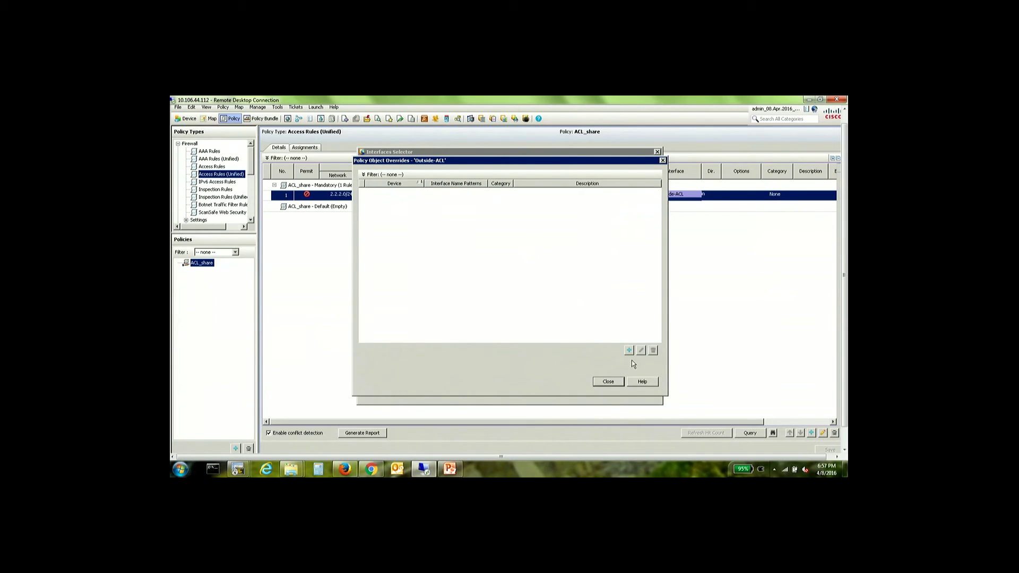
left_click(629, 350)
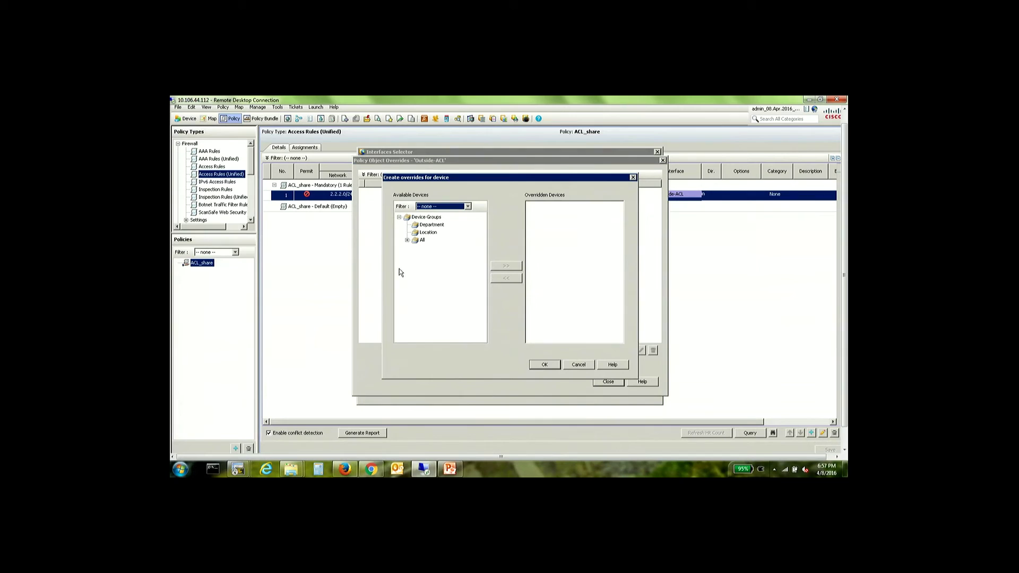
left_click(407, 240)
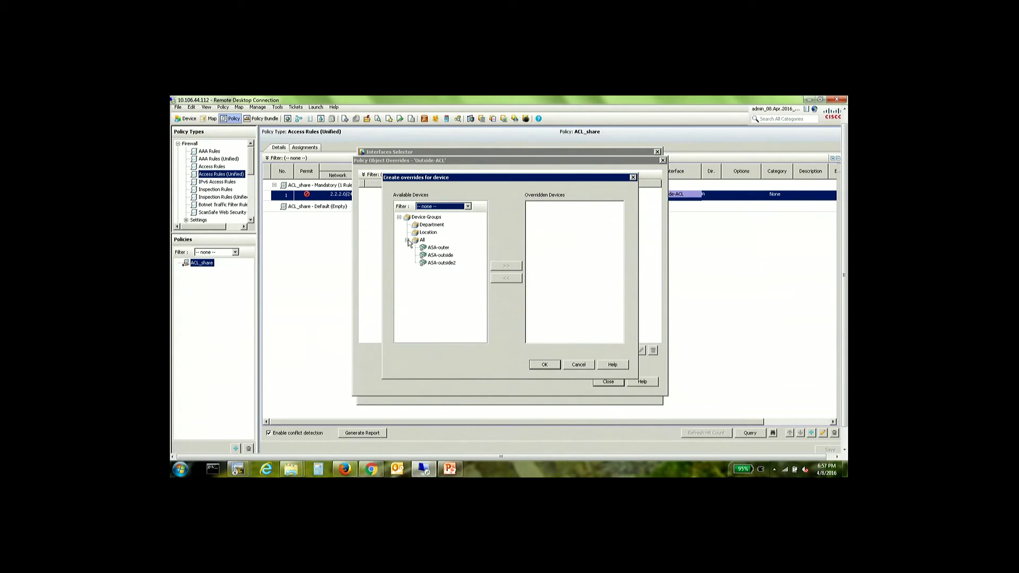
left_click(444, 248)
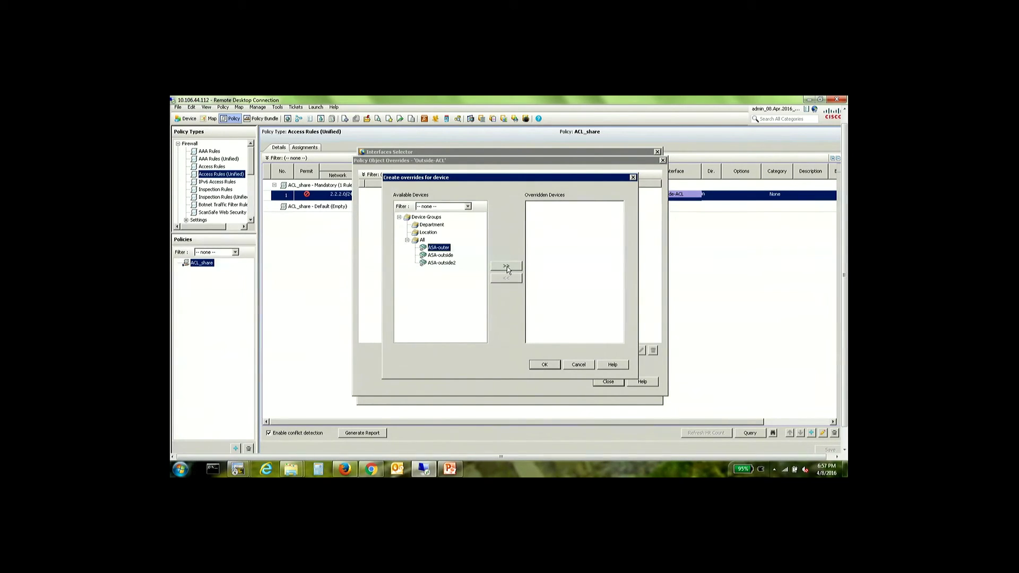
left_click(507, 266)
left_click(545, 365)
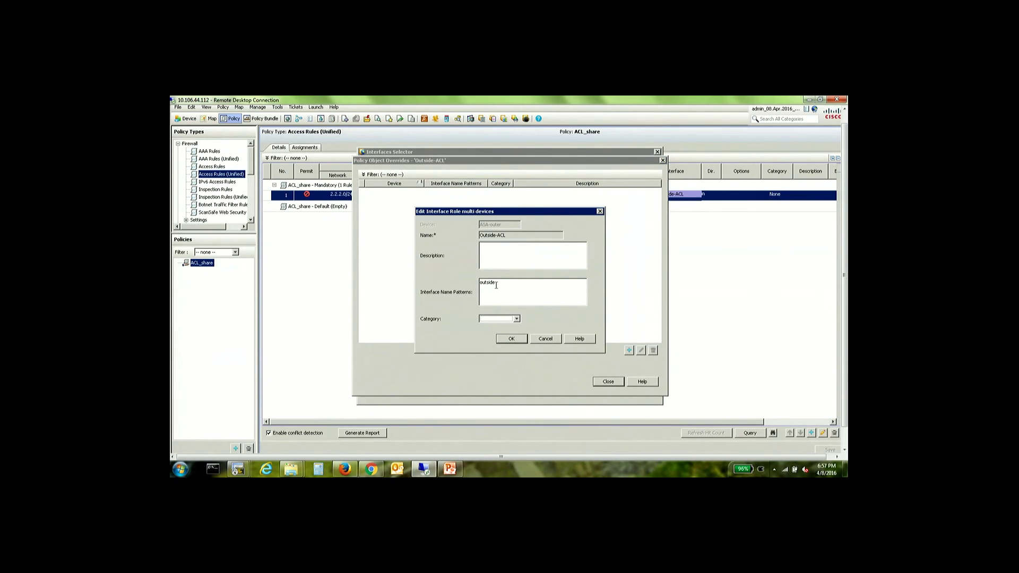
left_click_drag(499, 284, 470, 284)
type("out")
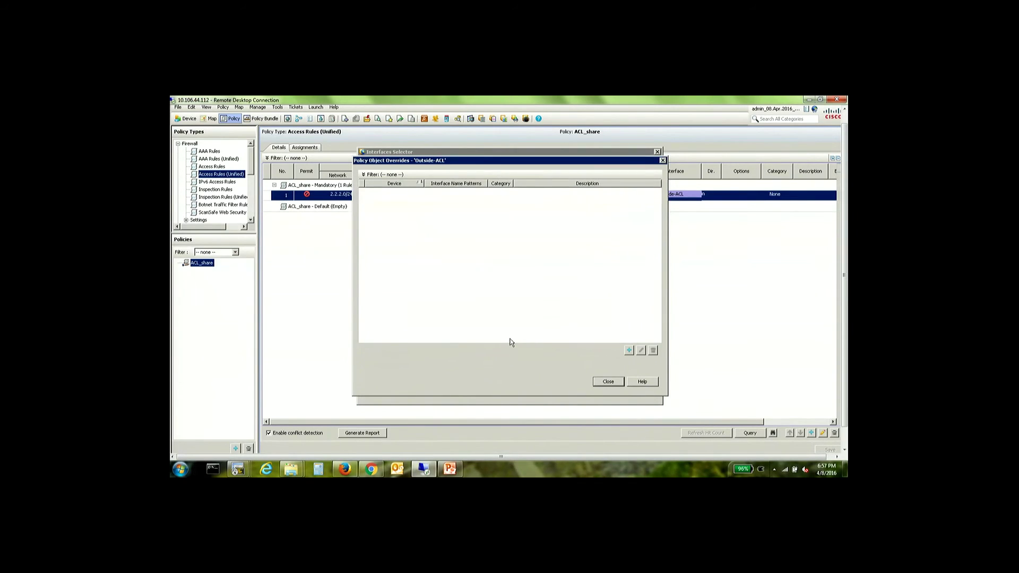
left_click(511, 340)
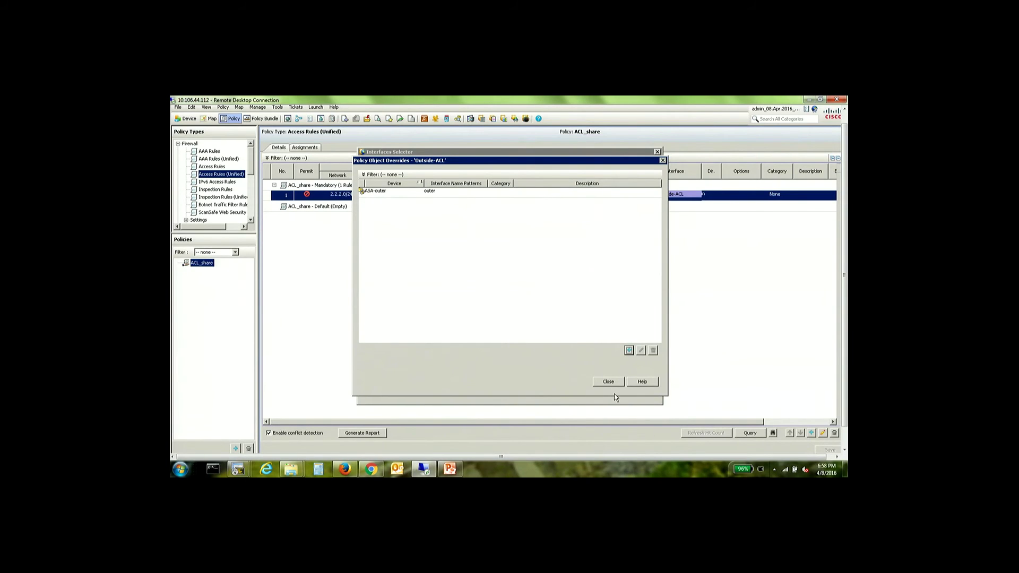
Confirm the role settings and keep Outside-ACL as rule 1's selected interface.
left_click(606, 381)
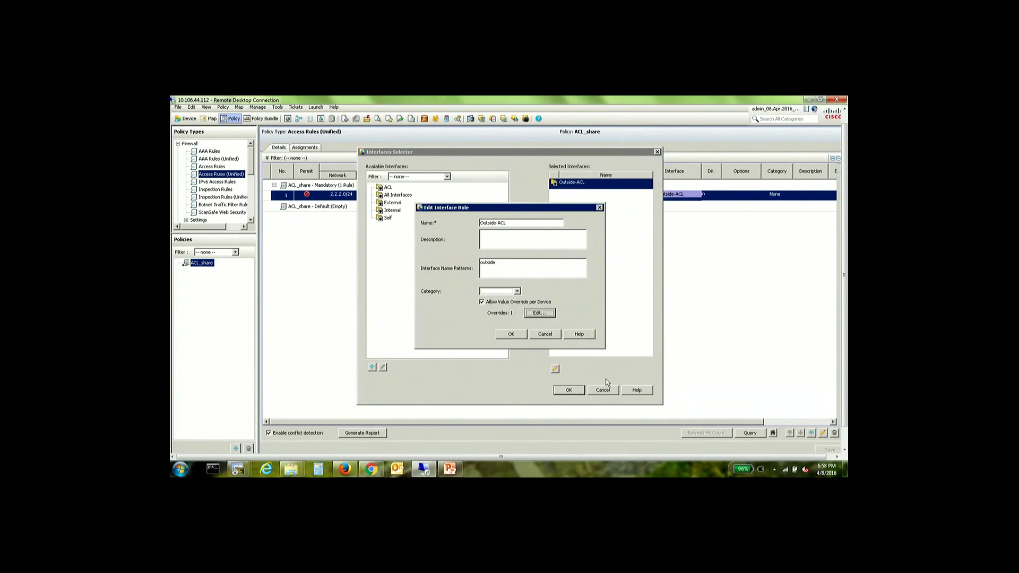
left_click(513, 335)
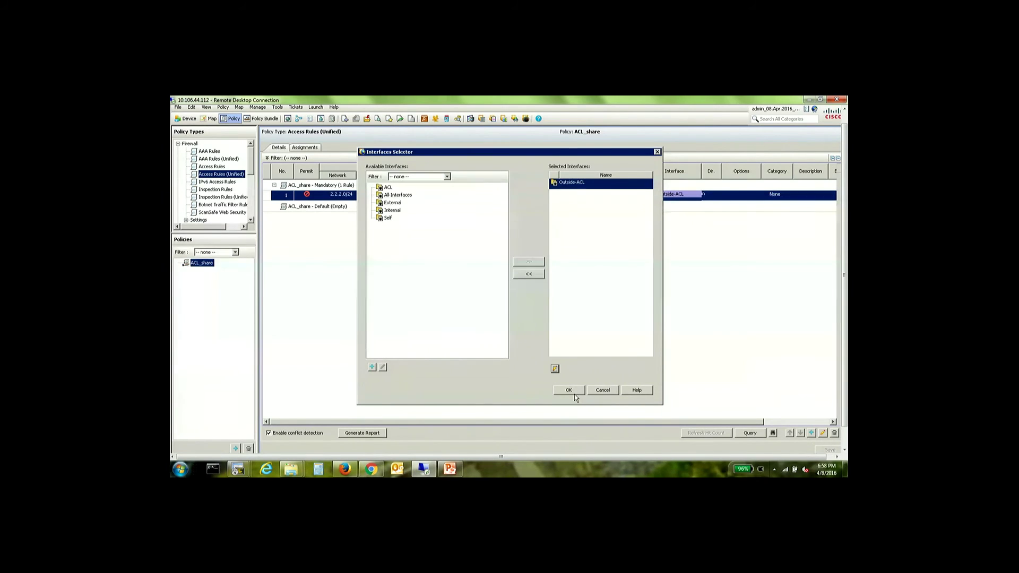
left_click(574, 393)
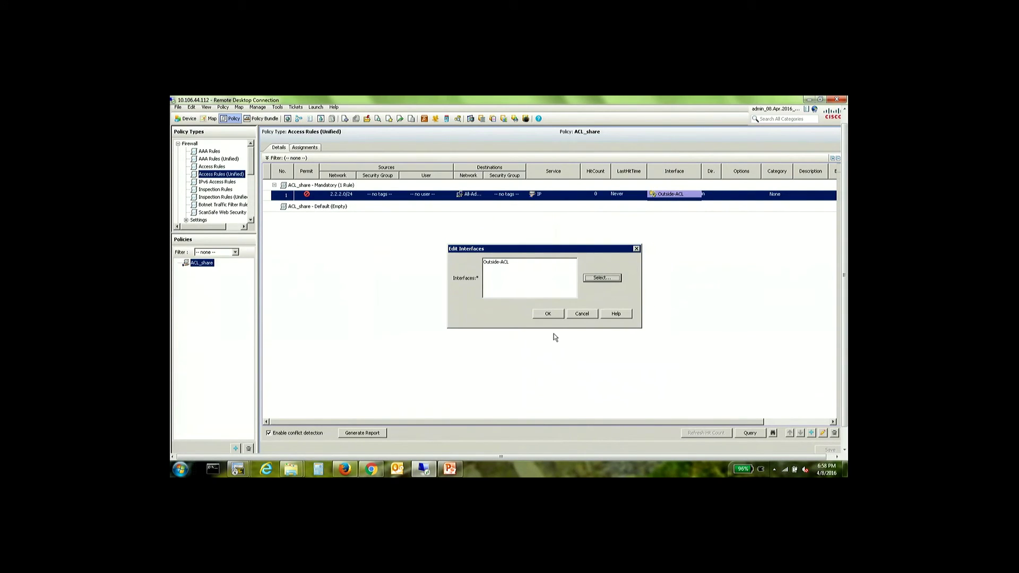
Apply the interface change to rule 1, save, and submit the ticket via File > Deploy.
left_click(549, 315)
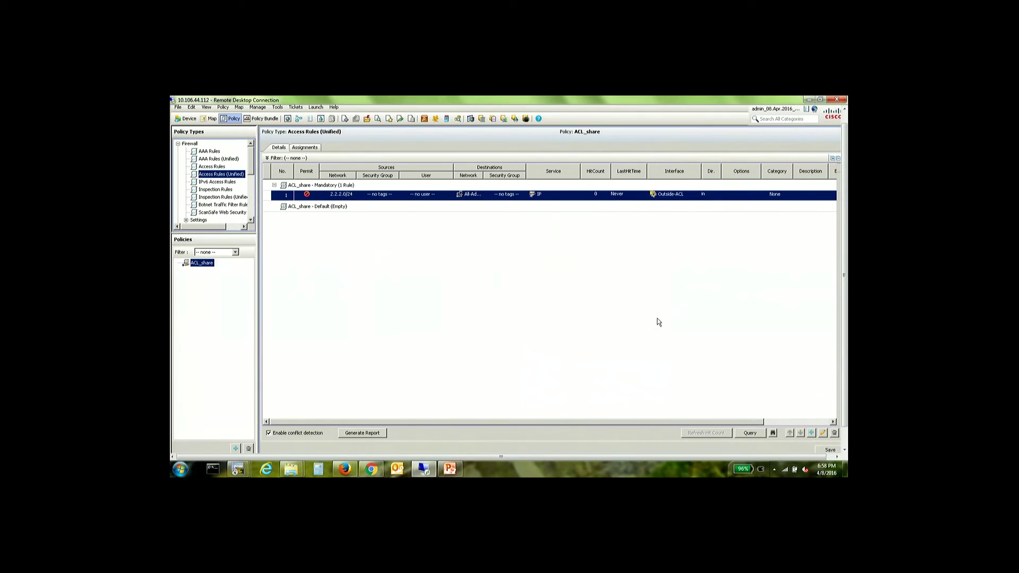
left_click(821, 450)
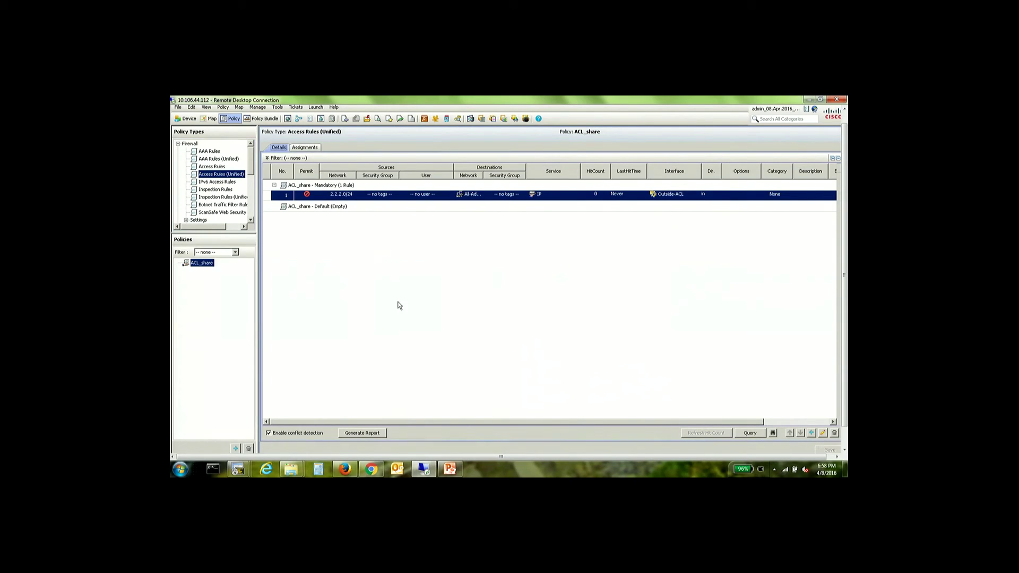
left_click(179, 108)
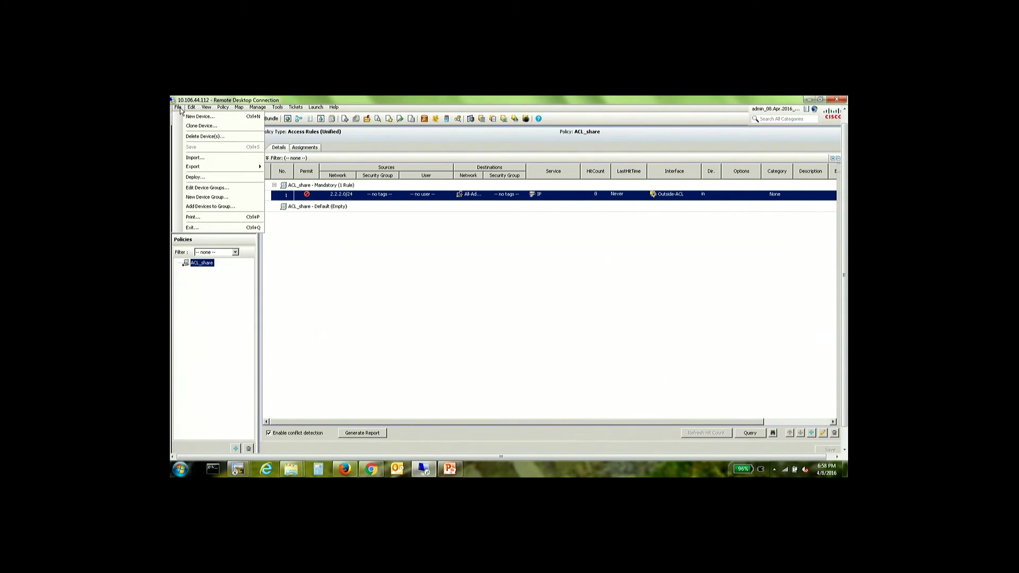
left_click(199, 178)
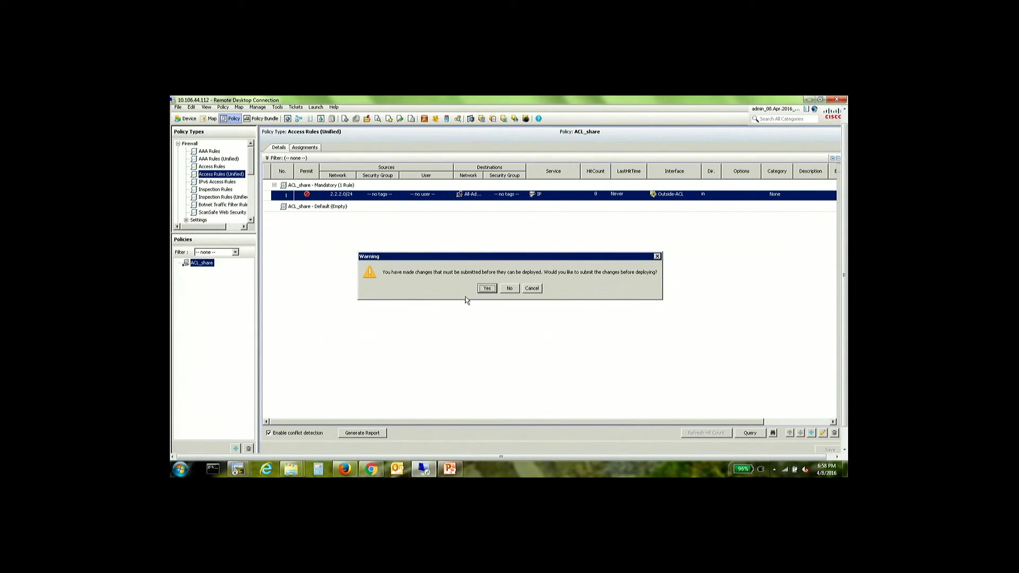
left_click(486, 290)
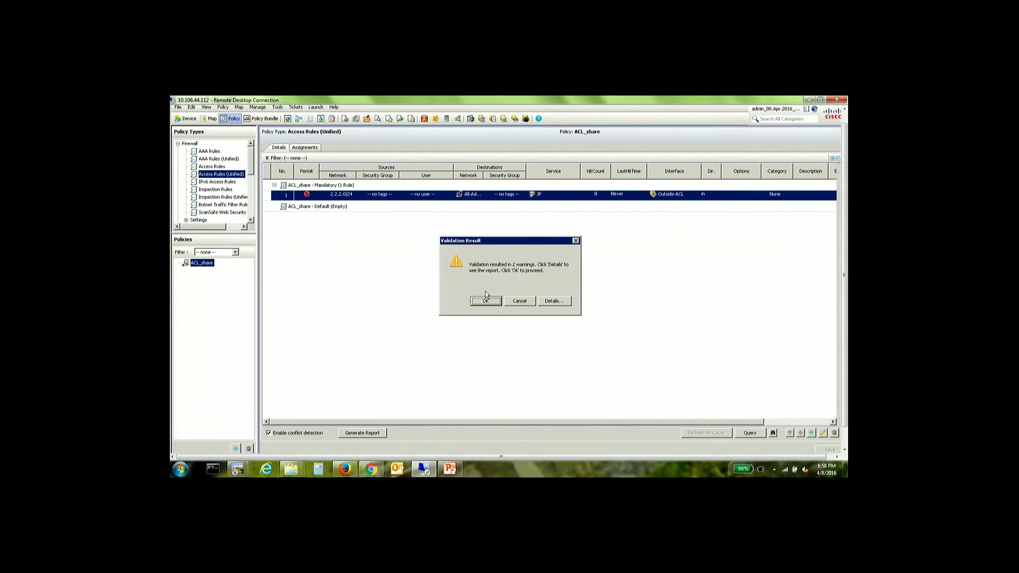
left_click(486, 298)
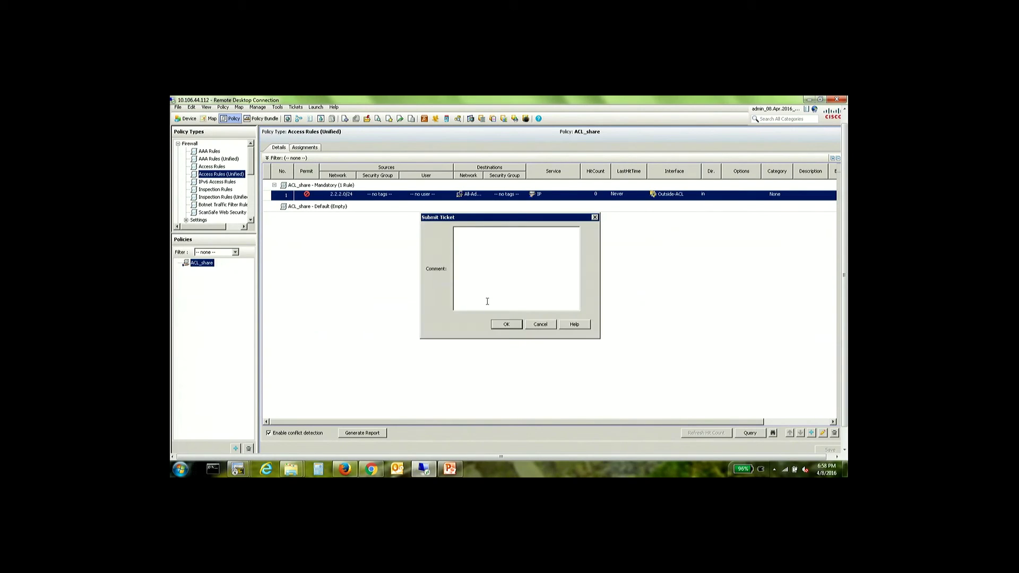
left_click(507, 327)
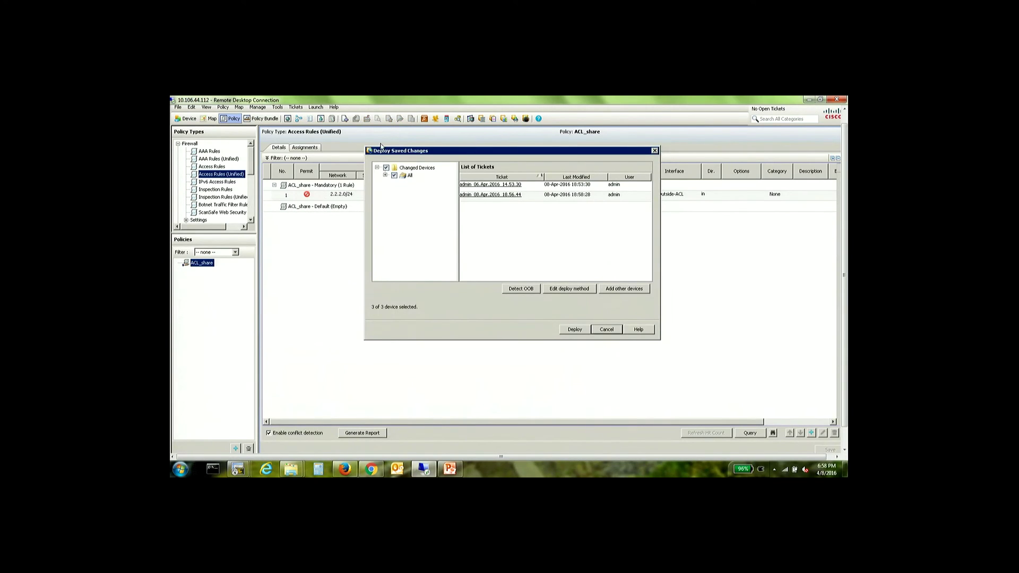
Limit the deployment to ASA-outer only, excluding ASA-outside and ASA-outside2, and preview its configuration.
left_click(385, 176)
left_click(402, 191)
left_click(403, 198)
left_click(430, 183)
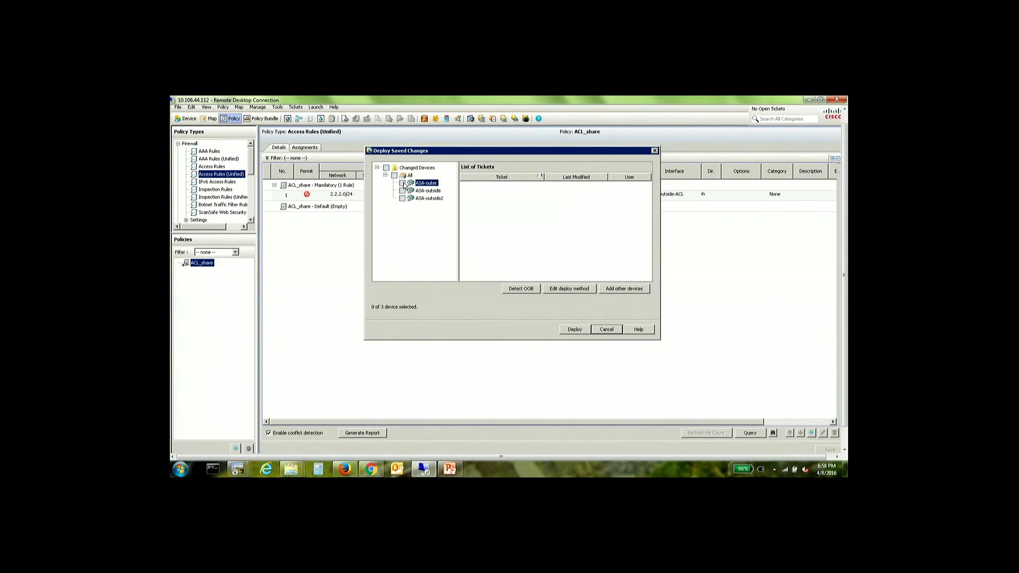
left_click(403, 184)
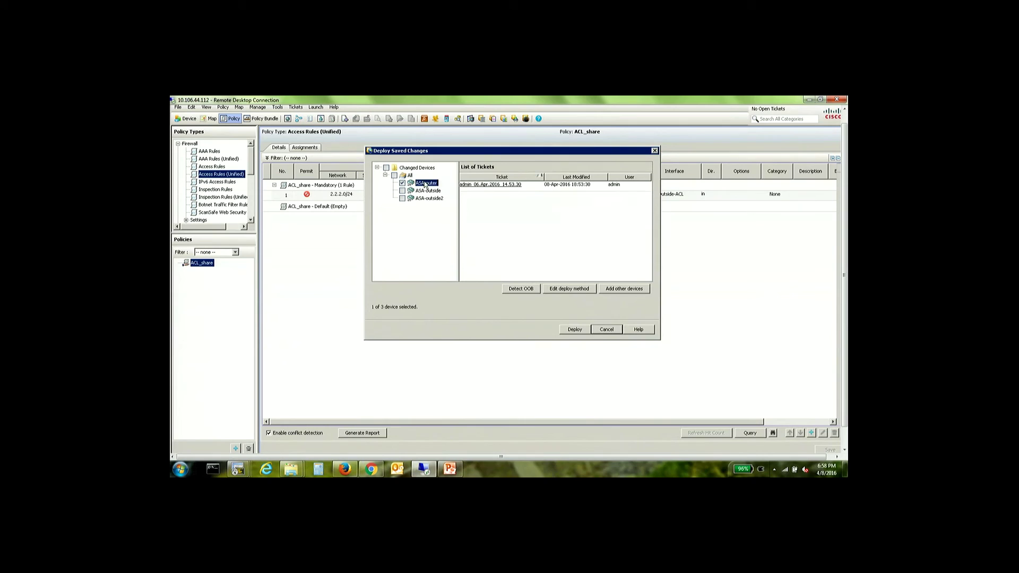
right_click(426, 185)
left_click(449, 188)
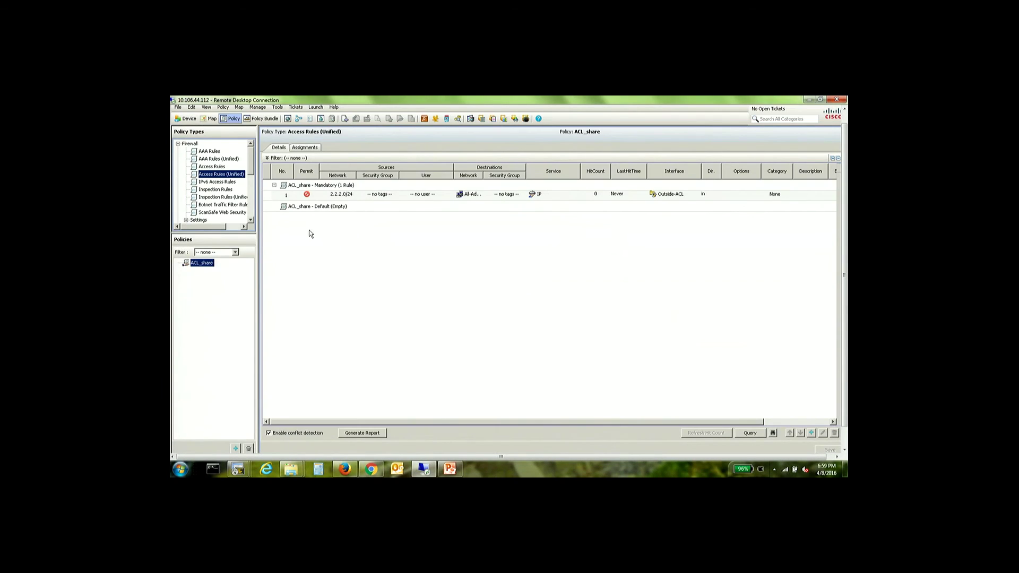
left_click(305, 147)
Move ASA-outer from the All group to ACL_share's assigned devices, save, and accept the ASA 8.3 warning.
left_click(278, 203)
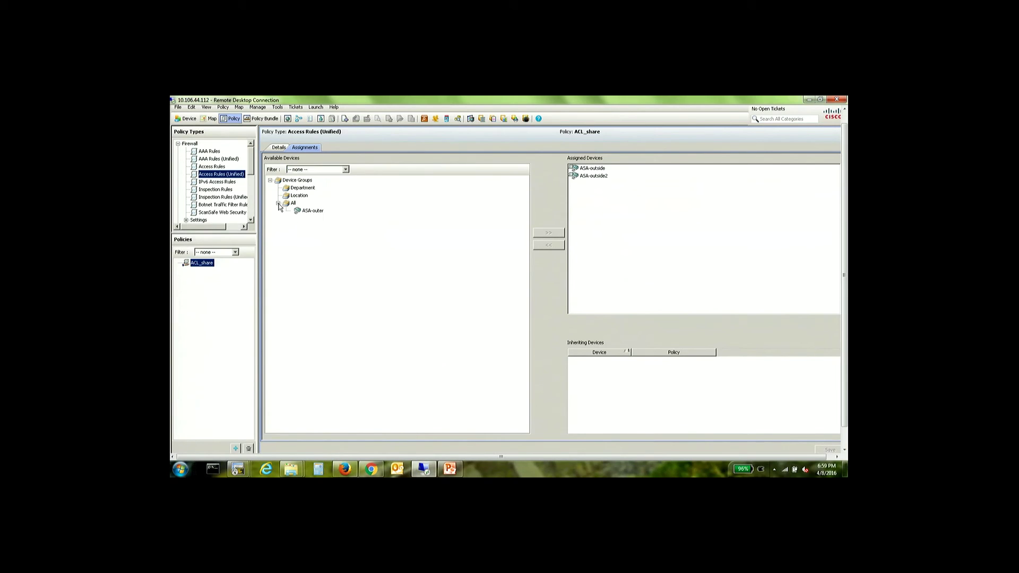
left_click(315, 211)
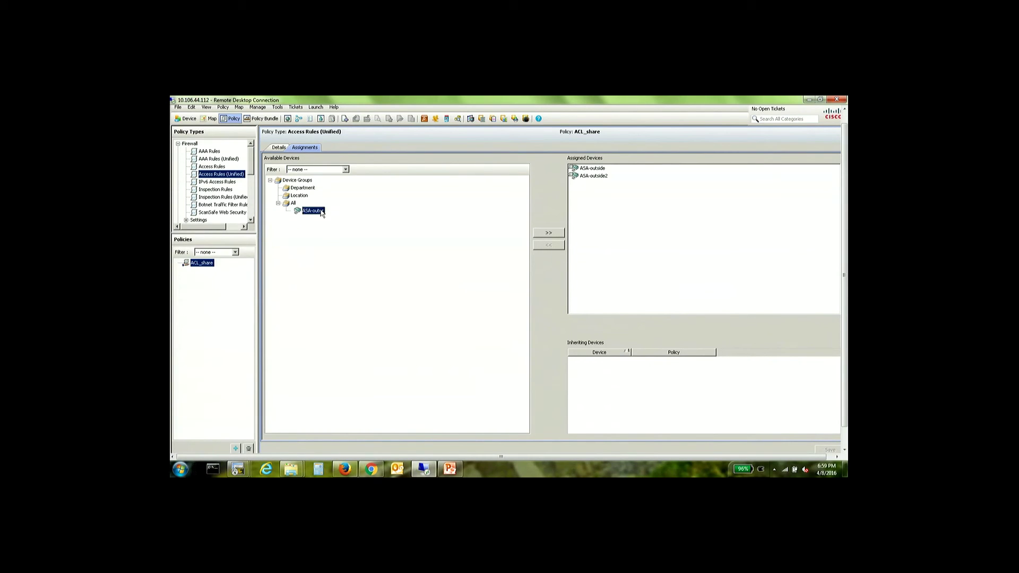
left_click(549, 233)
key("Return")
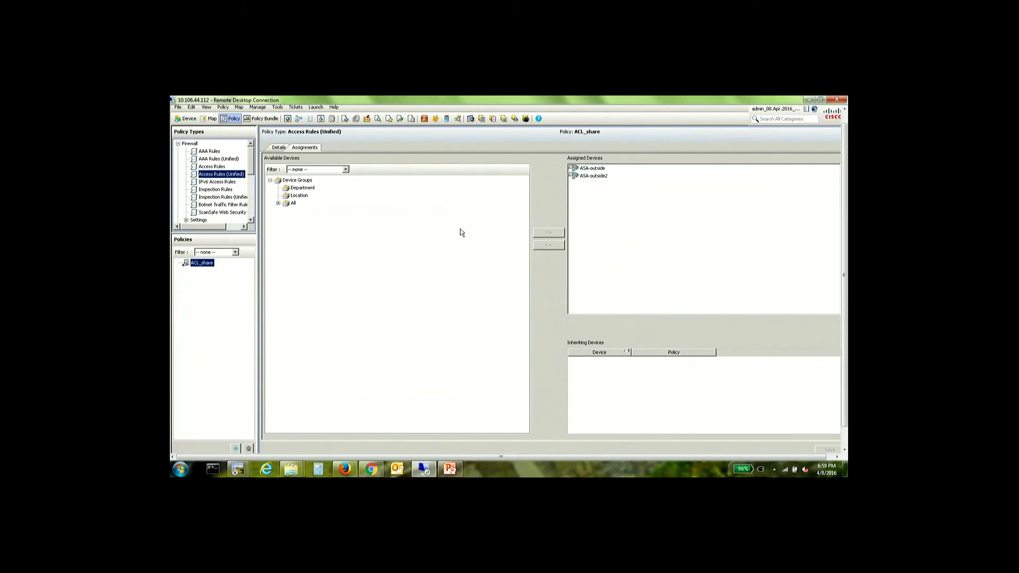
left_click(279, 204)
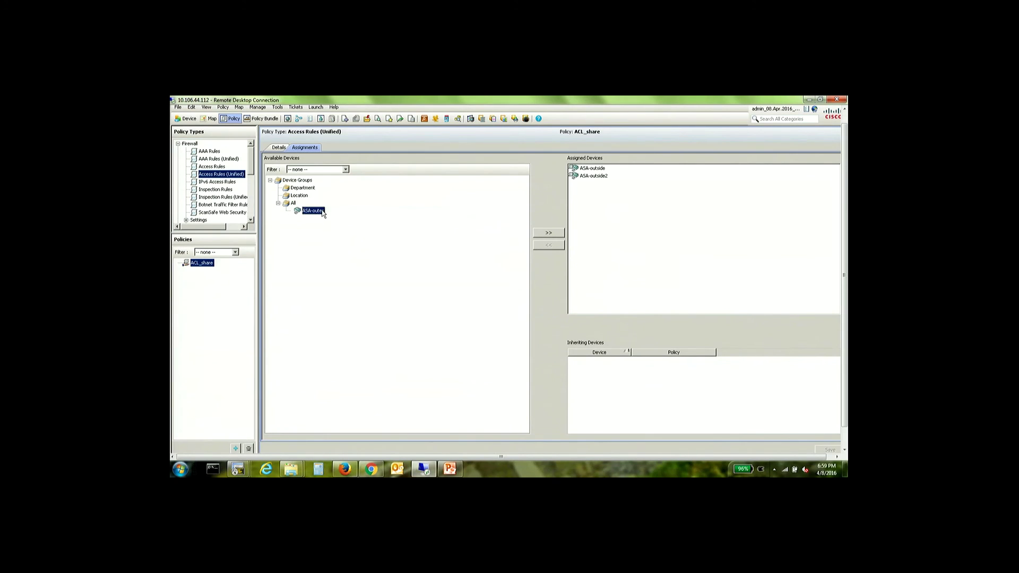
left_click(560, 236)
left_click(817, 451)
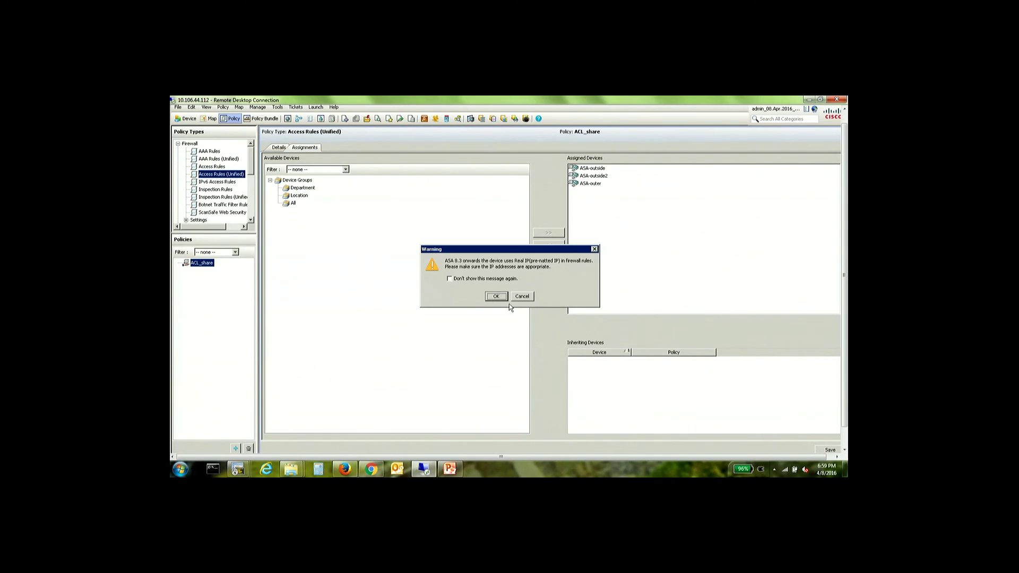
left_click(497, 296)
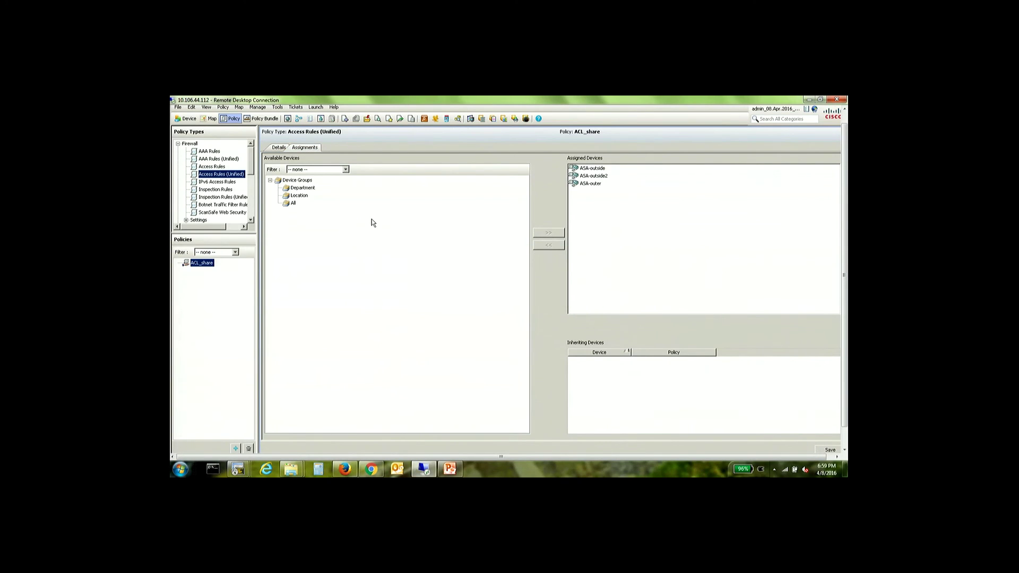
left_click(179, 108)
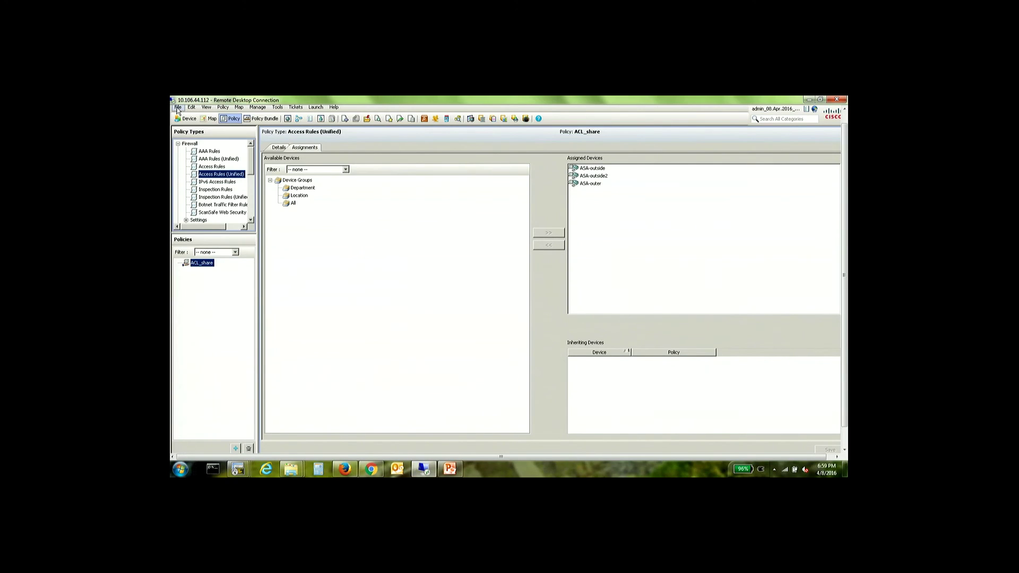
Submit the pending changes through File > Deploy, accepting validation and the ticket without comment.
left_click(197, 177)
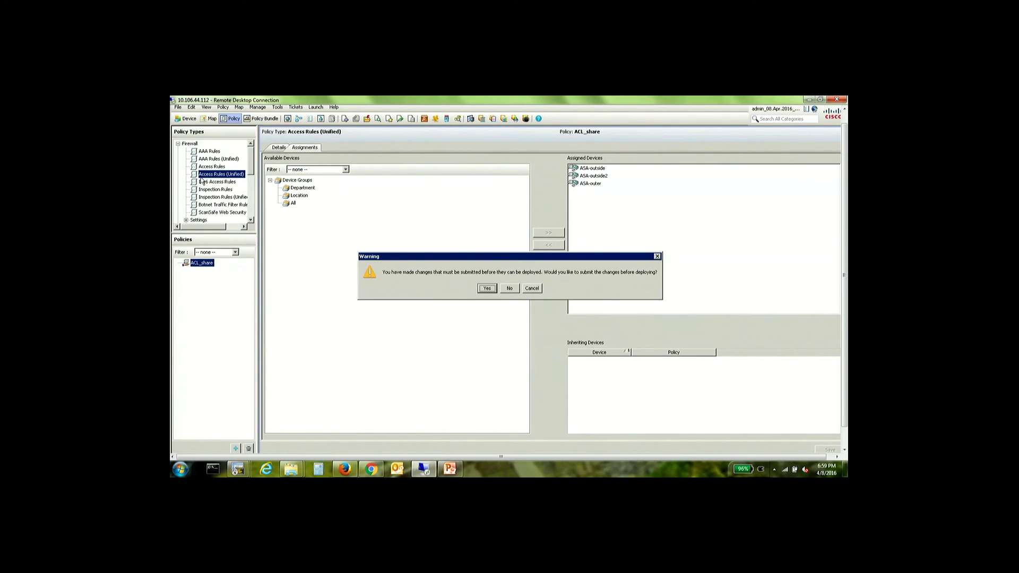
left_click(487, 289)
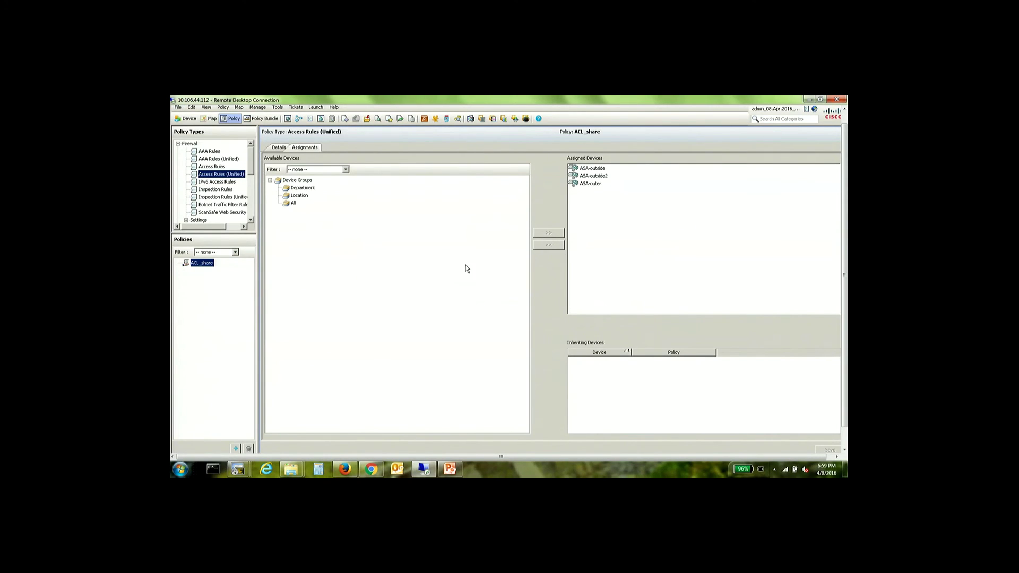
left_click(490, 301)
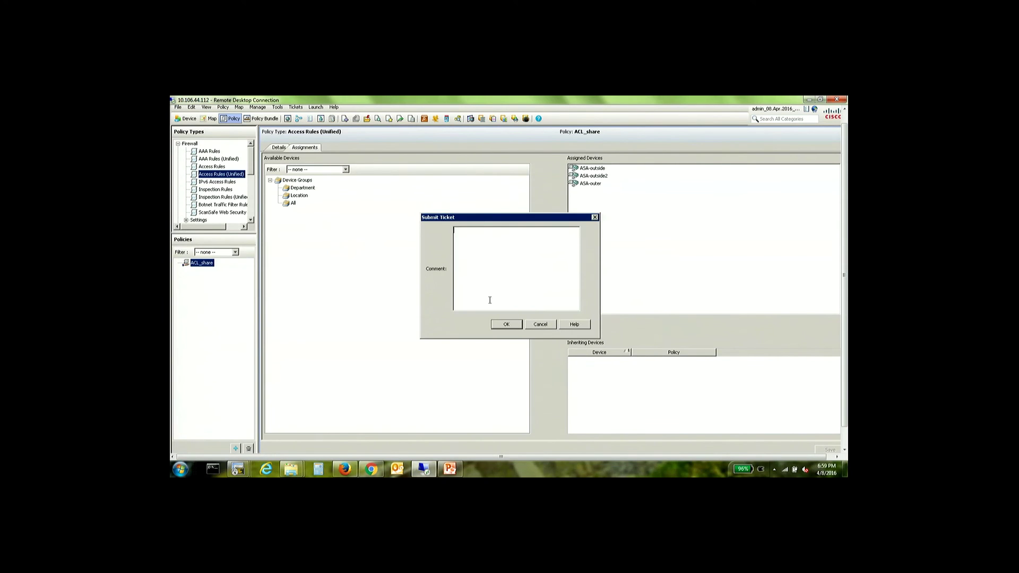
left_click(501, 326)
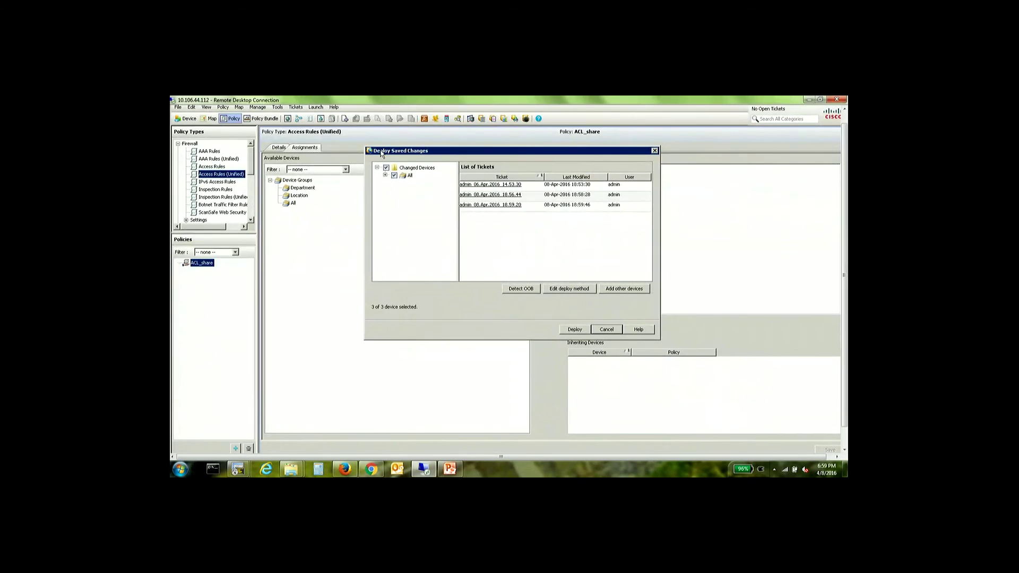
Uncheck ASA-outside and ASA-outside2, then preview ASA-outer's proposed configuration.
left_click(386, 175)
left_click(403, 190)
left_click(402, 198)
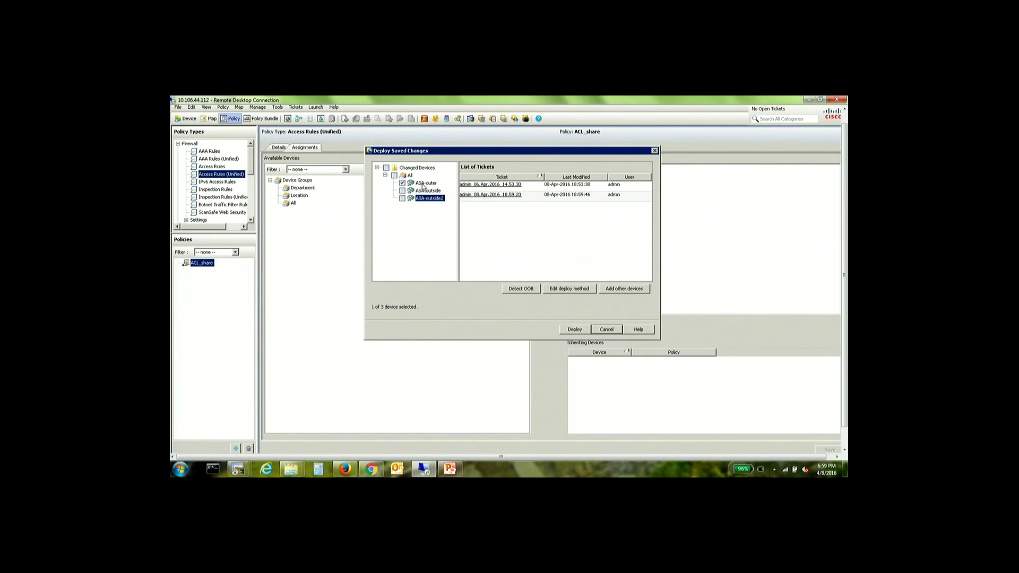
right_click(423, 185)
left_click(450, 190)
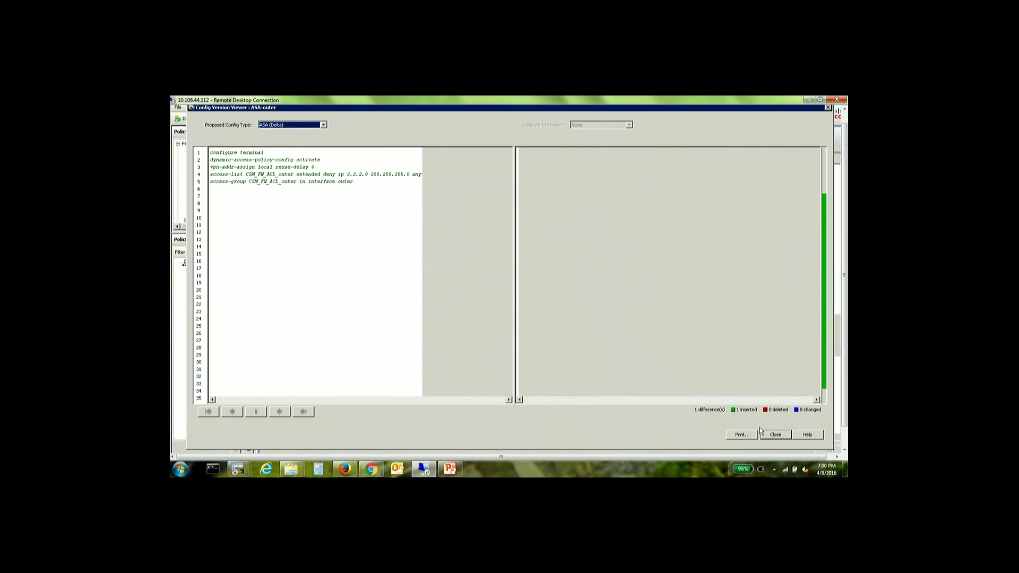
Close the config preview, deploy to ASA-outer, and close the status report once it shows SUCCEEDED.
left_click(775, 435)
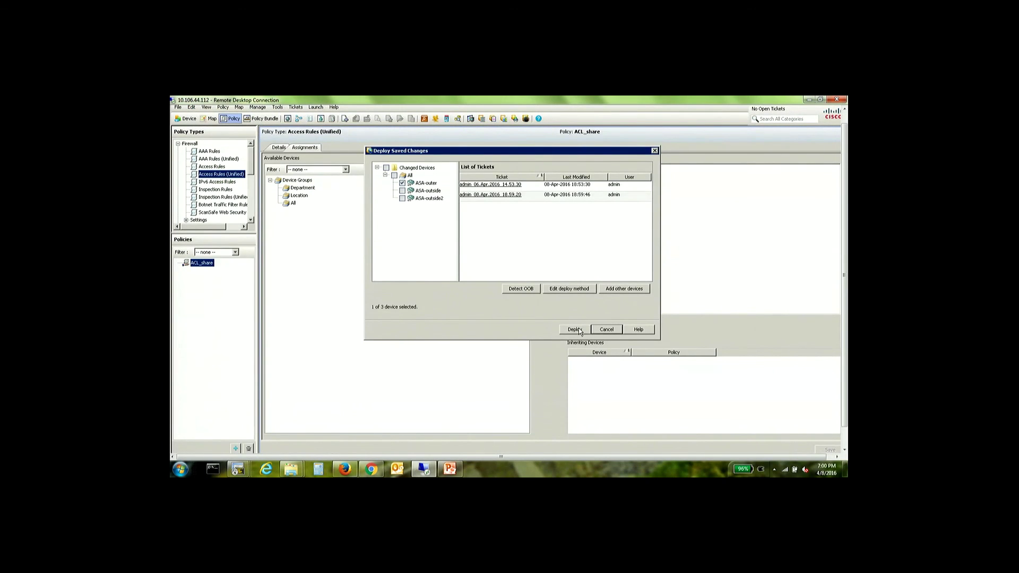
left_click(575, 330)
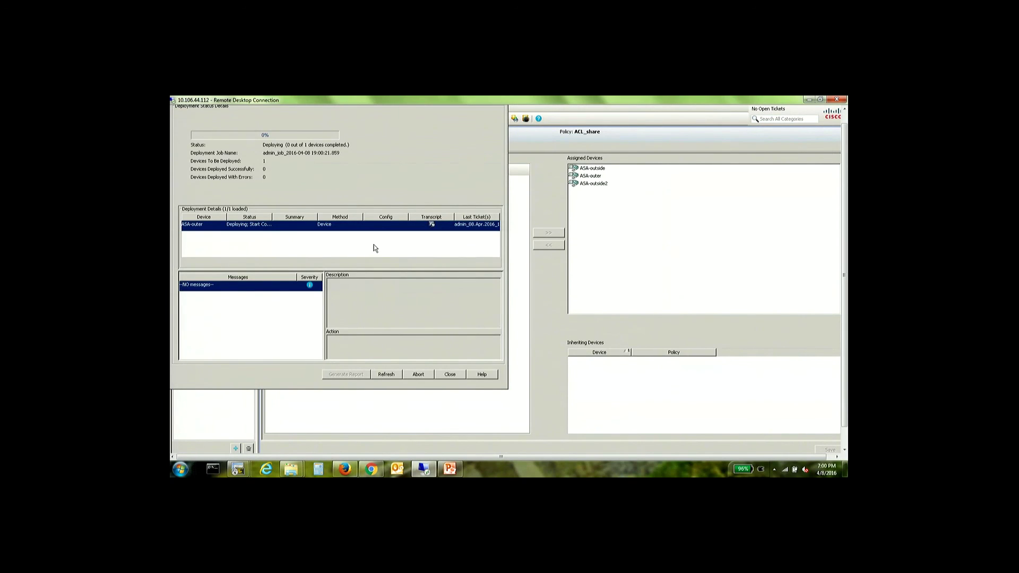
right_click(237, 469)
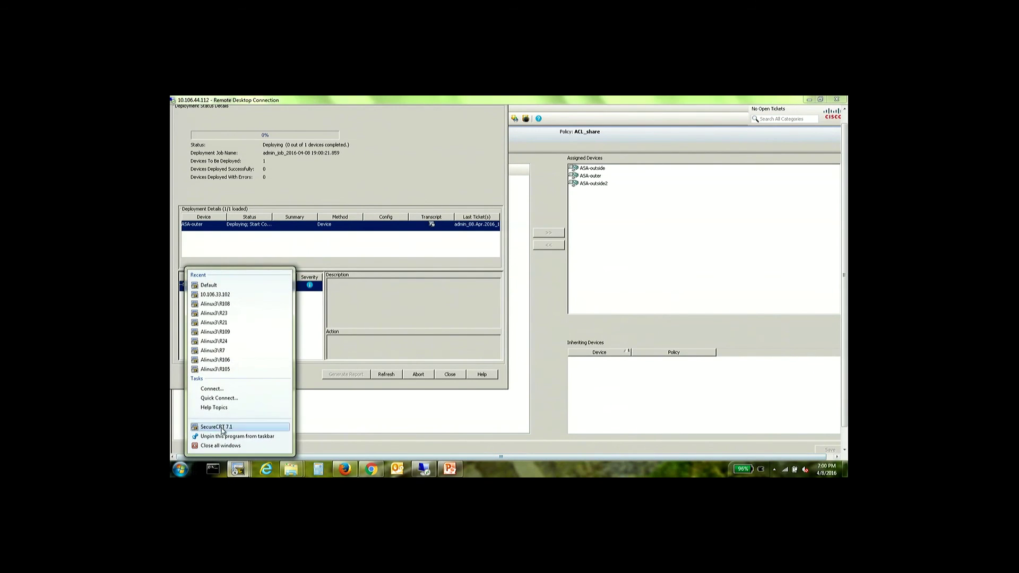
left_click(237, 469)
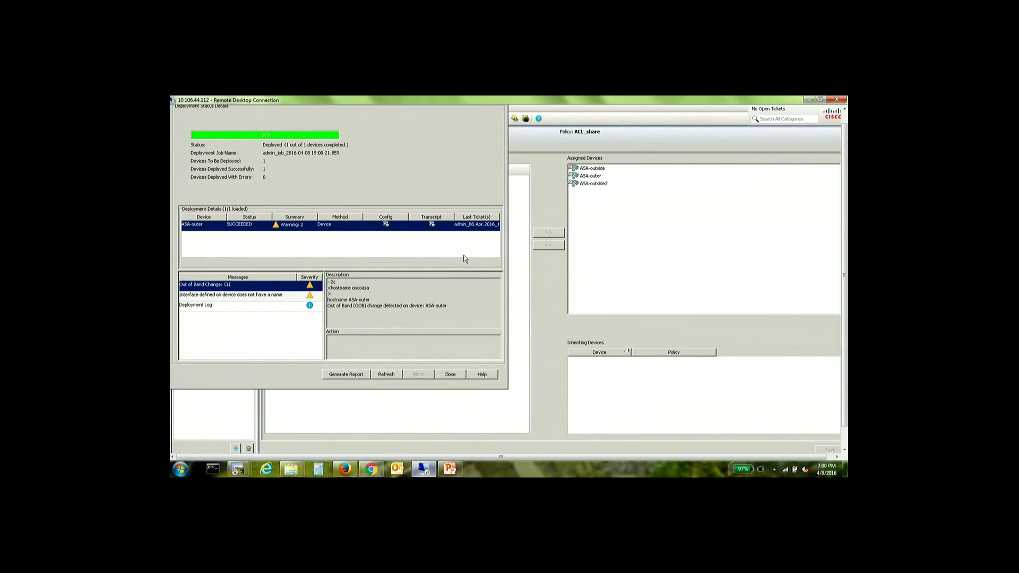
left_click(451, 375)
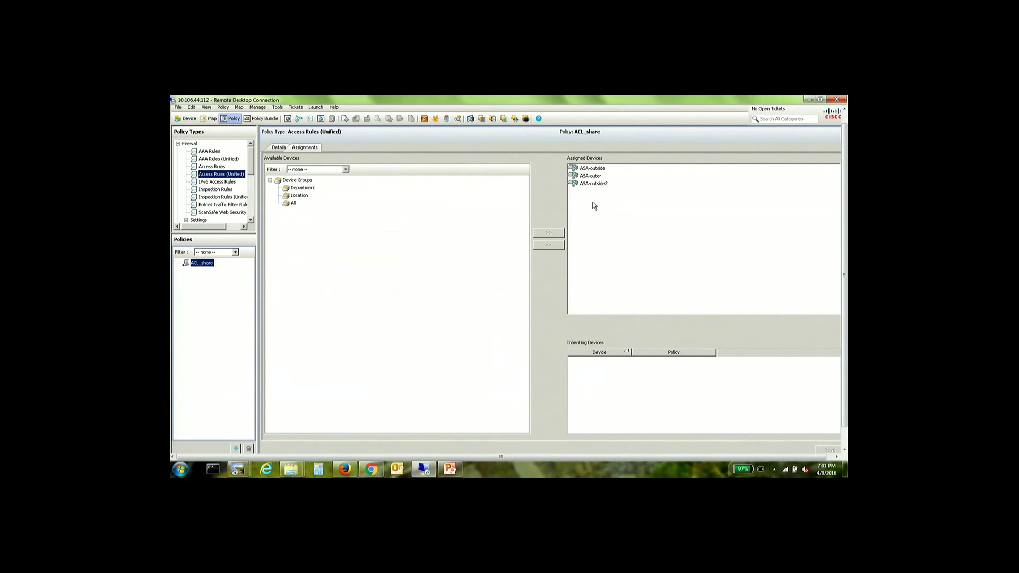
Create a new ticket and open the Outside-ACL role settings from rule 1's interfaces.
left_click(279, 149)
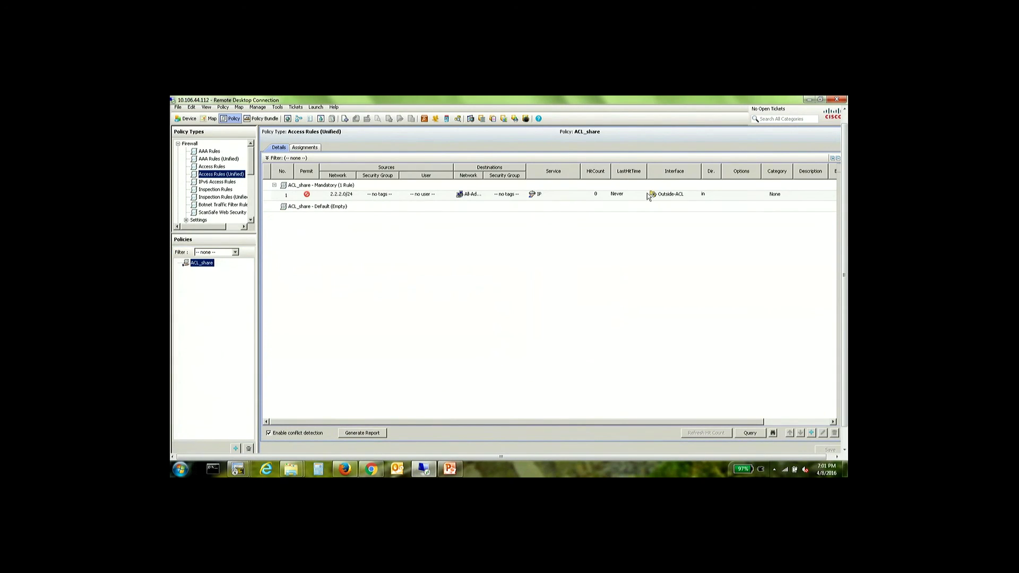
double_click(678, 195)
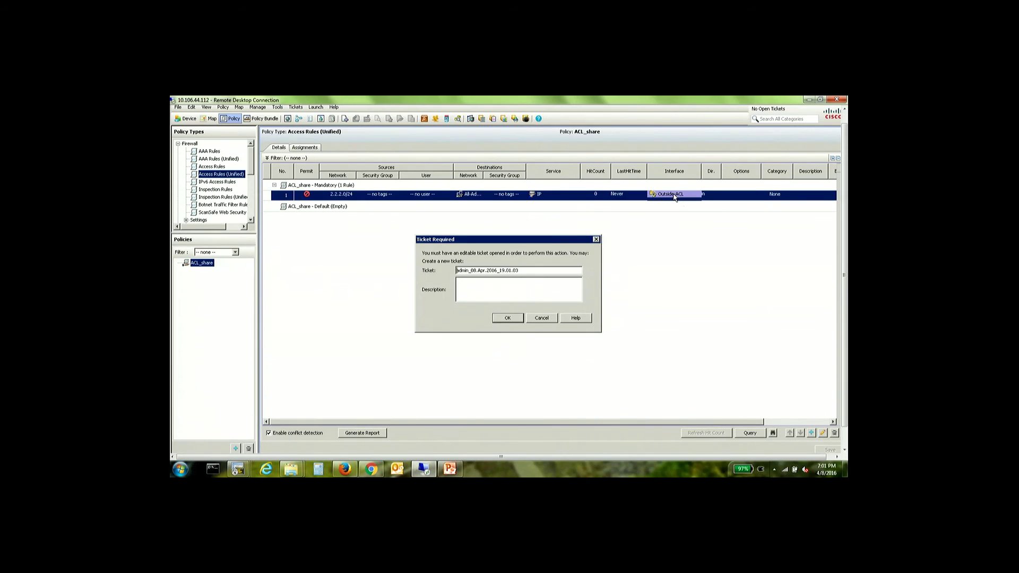
left_click(502, 318)
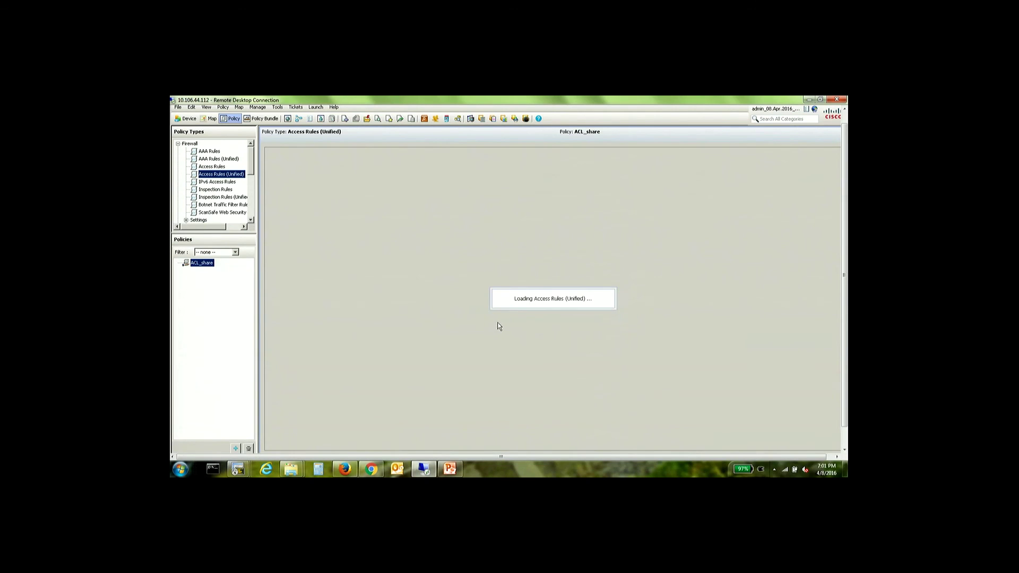
double_click(684, 195)
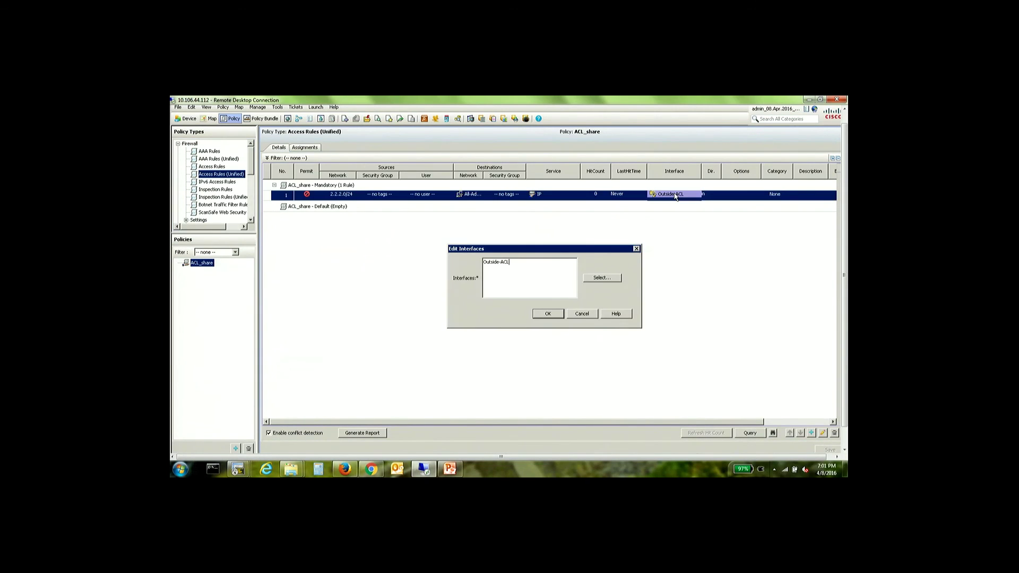
left_click(600, 276)
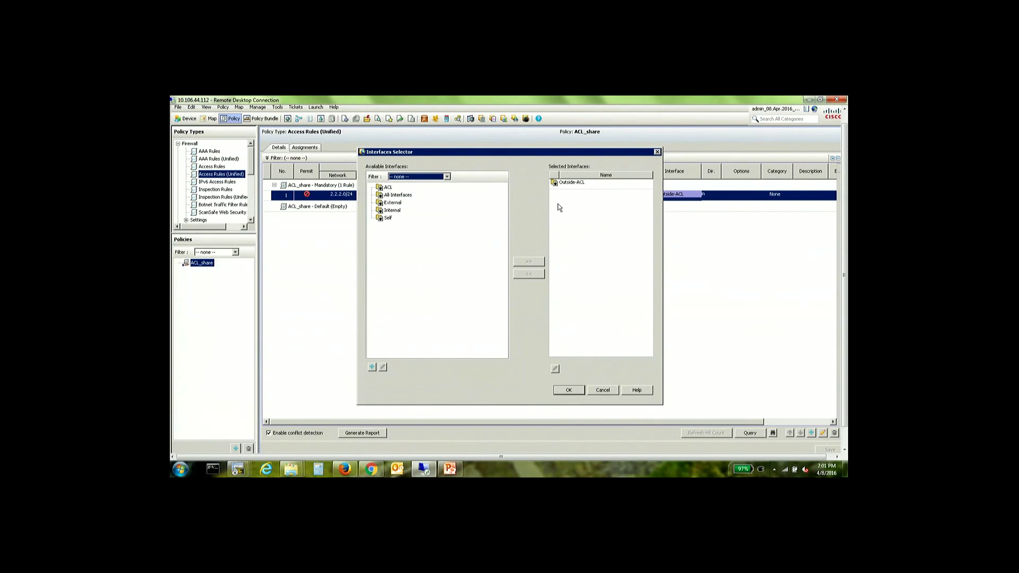
left_click(575, 186)
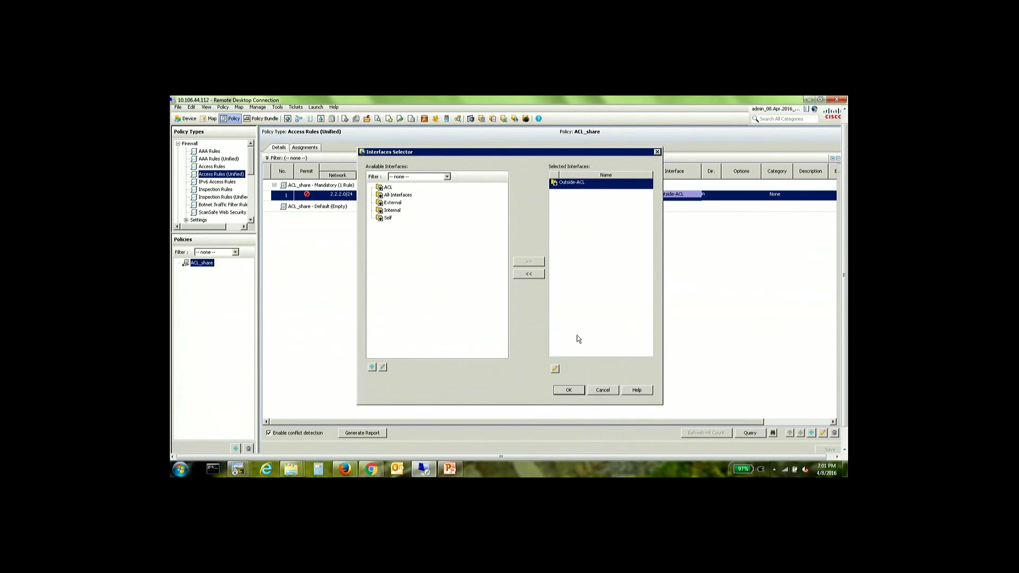
left_click(557, 368)
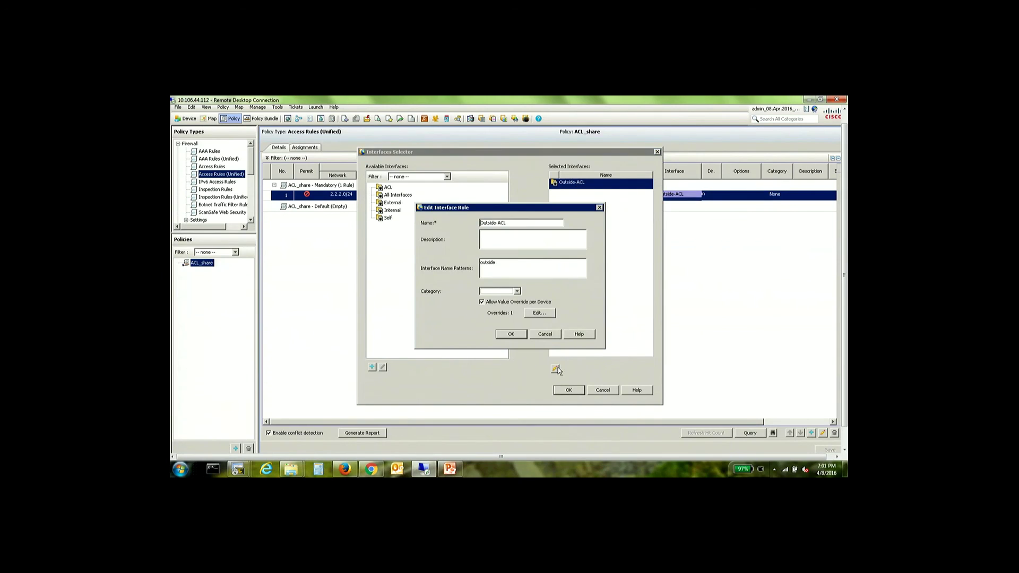
Check that ASA-outer's override uses pattern 'outer', then back out leaving rule 1 unchanged.
left_click(529, 314)
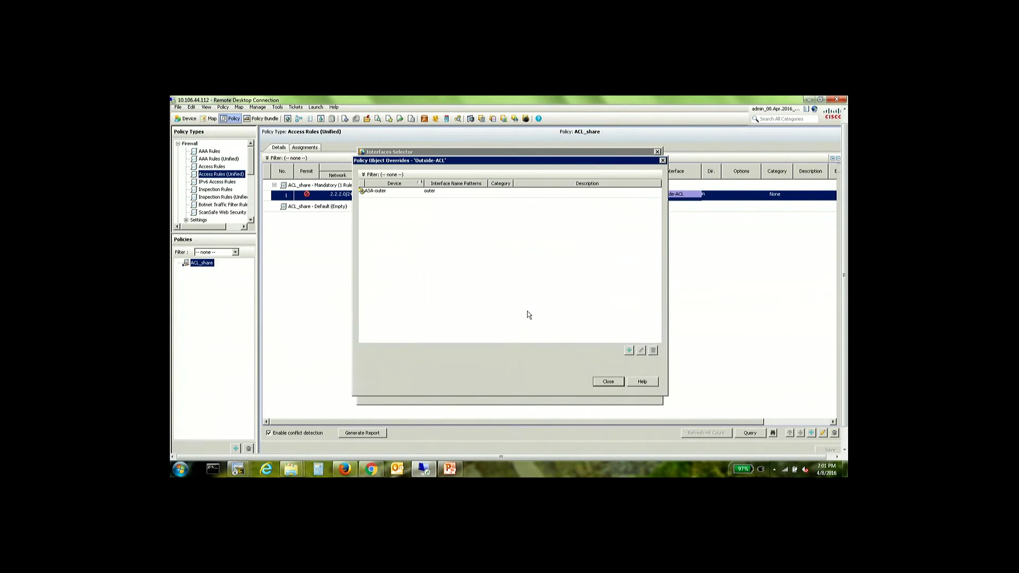
left_click(395, 192)
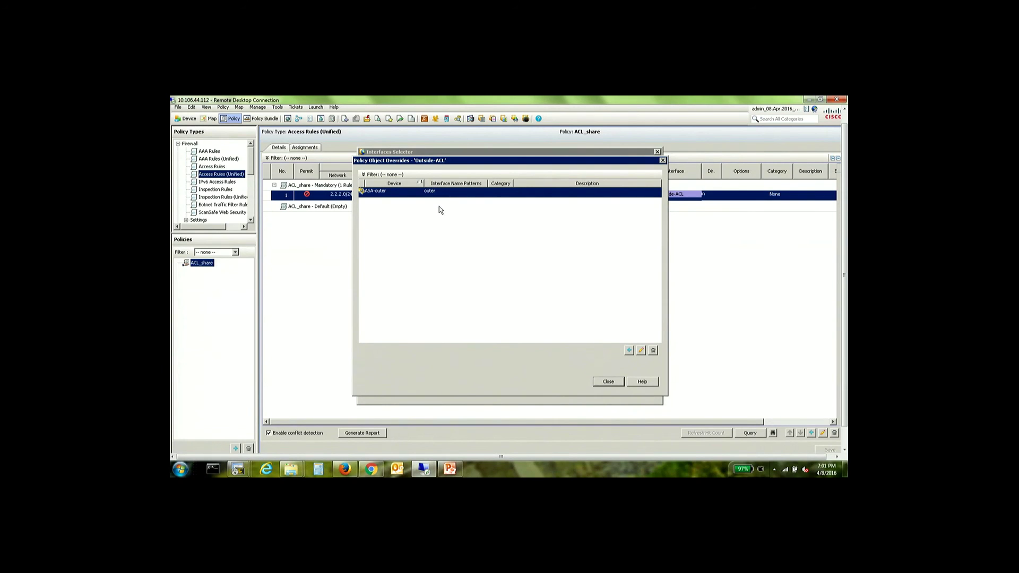
left_click(609, 383)
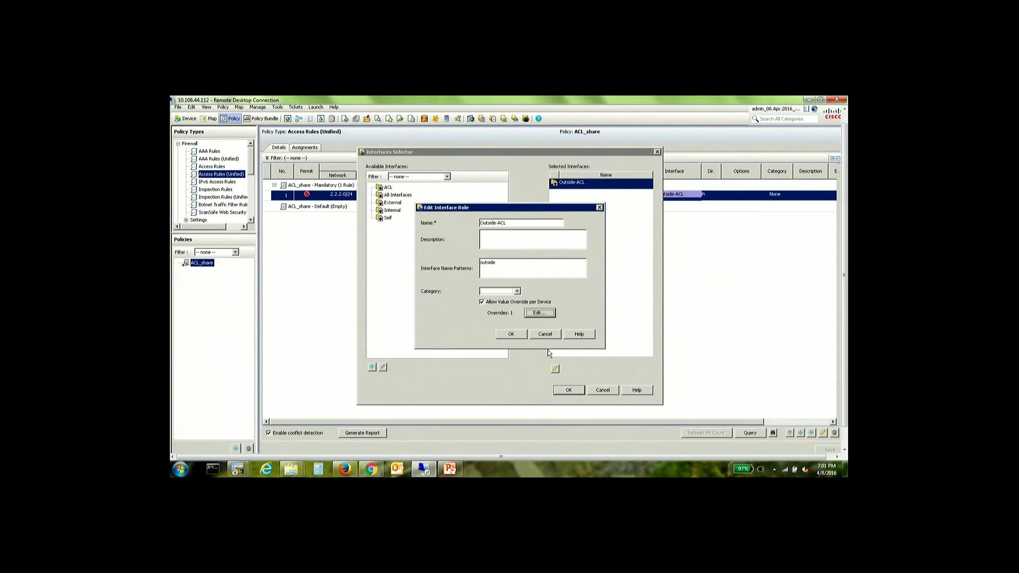
left_click(512, 334)
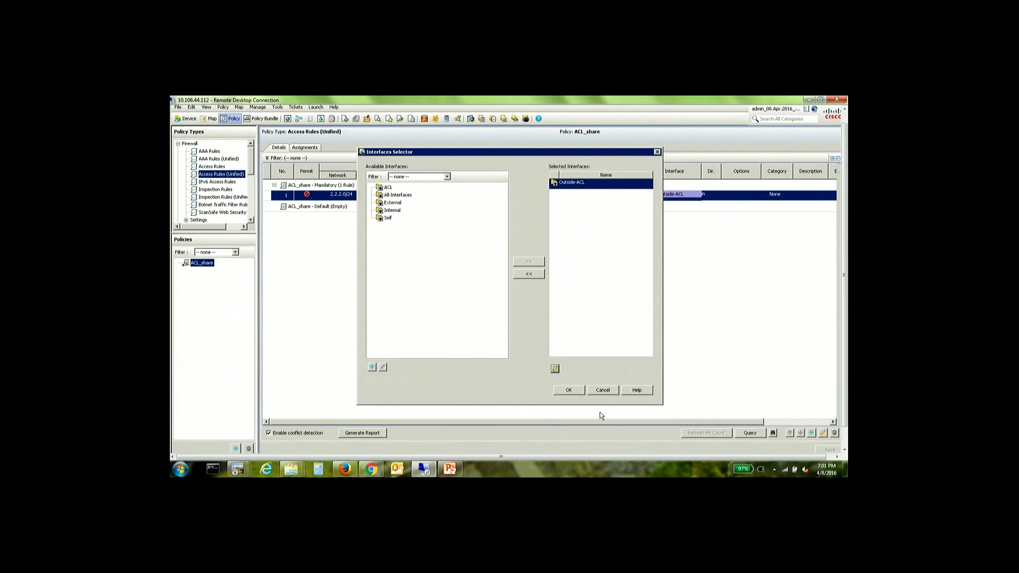
left_click(602, 390)
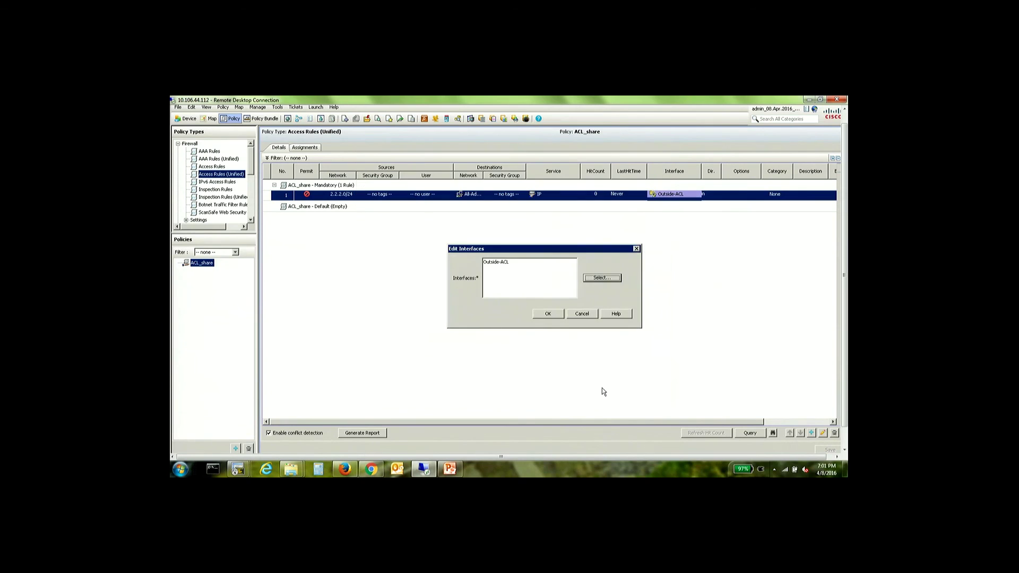
left_click(582, 313)
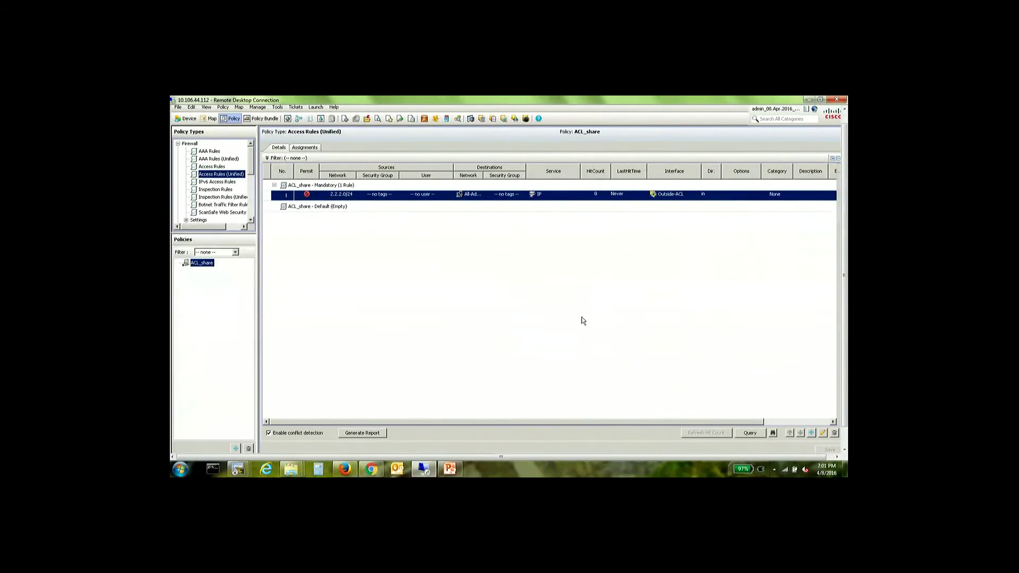